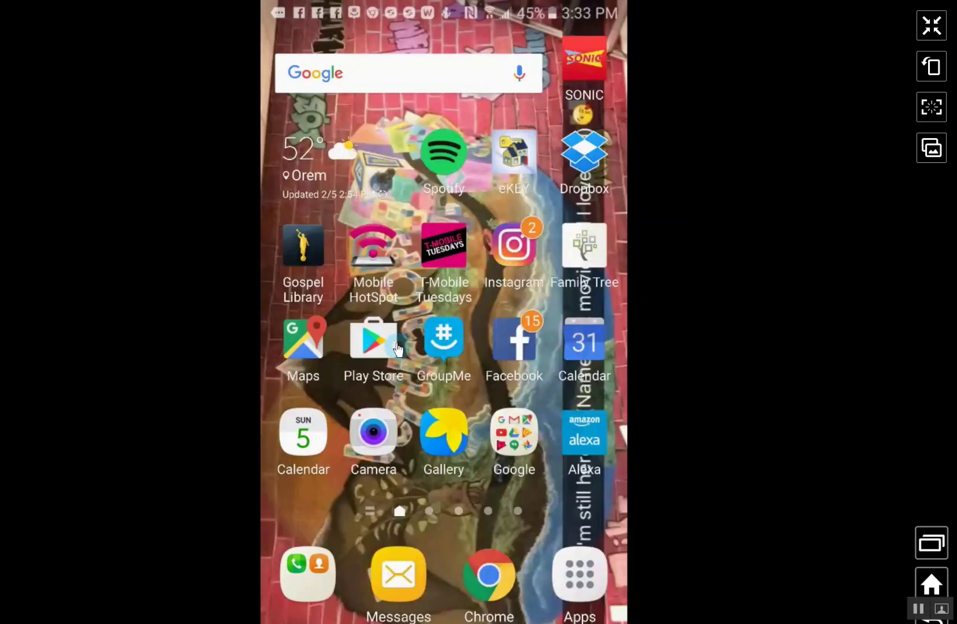
Search the Play Store for FamilySearch Tree and open the app's store page
{"action": "left_click", "coordinate": [345, 350]}
{"action": "left_click", "coordinate": [371, 346]}
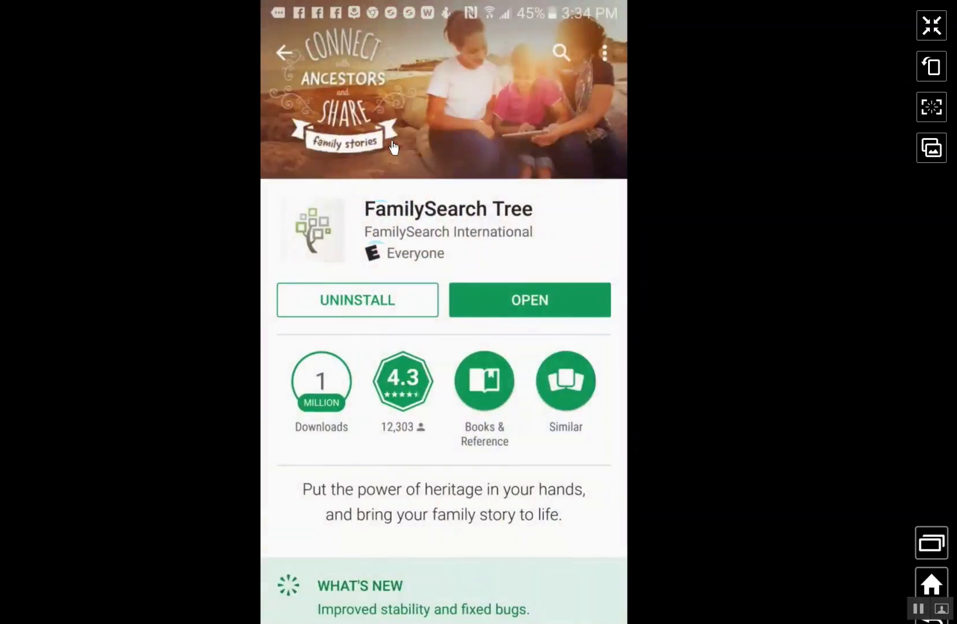
{"action": "left_click", "coordinate": [280, 63]}
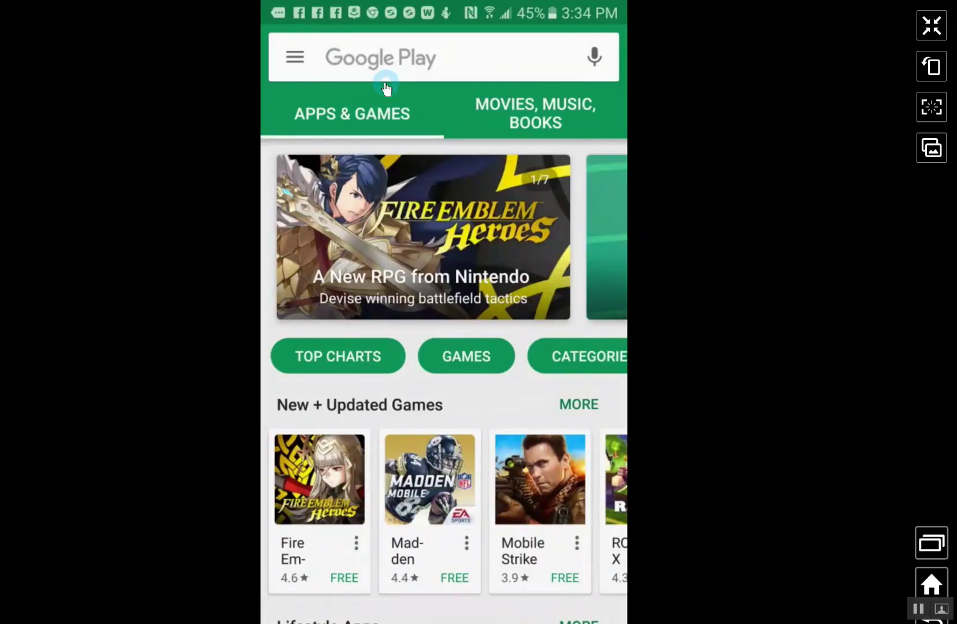
{"action": "left_click", "coordinate": [349, 65]}
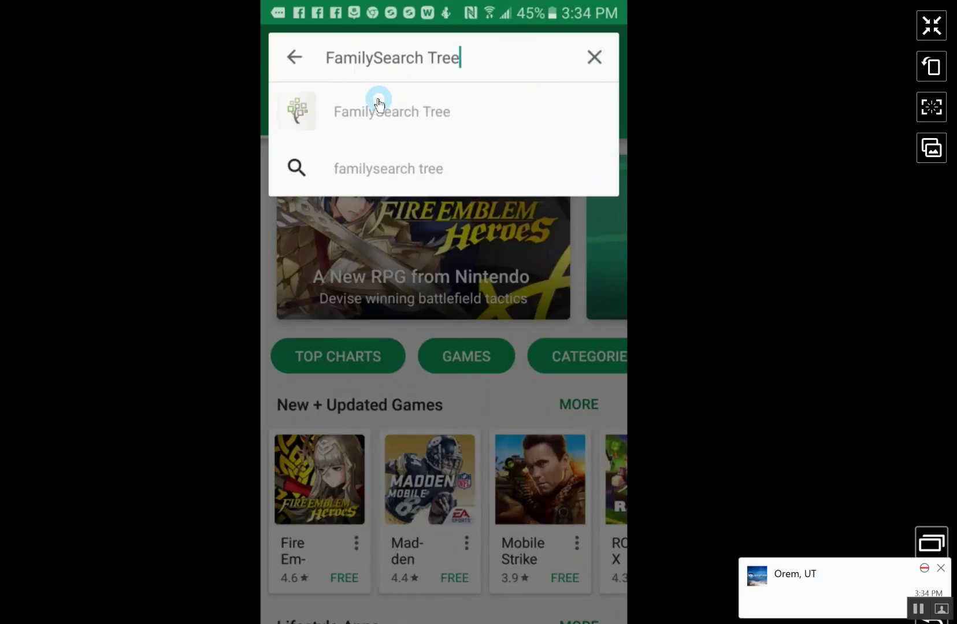
{"action": "left_click", "coordinate": [332, 113]}
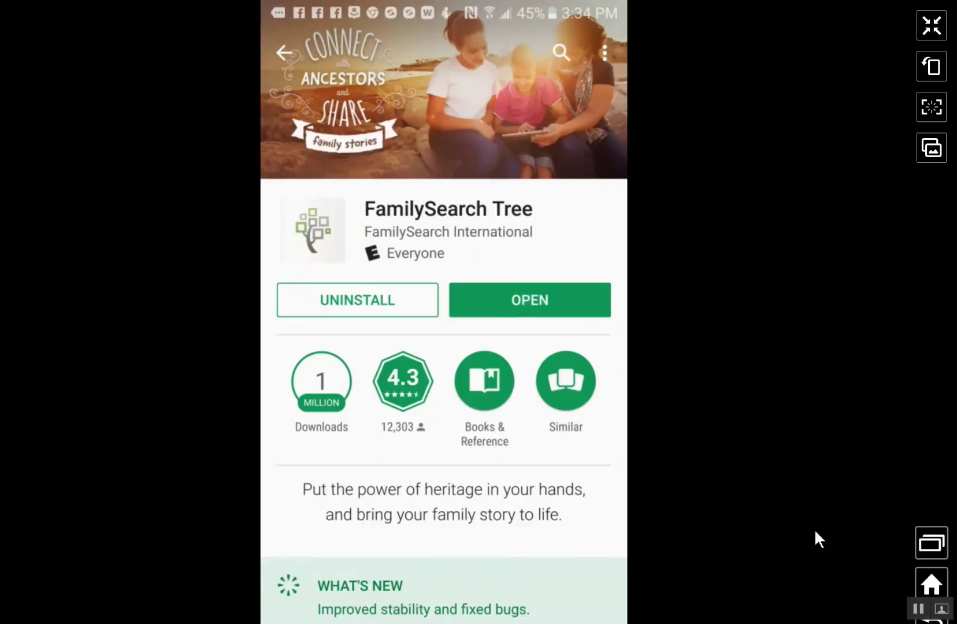
Return to the phone's home screen and launch the Family Tree app
{"action": "left_click", "coordinate": [935, 584]}
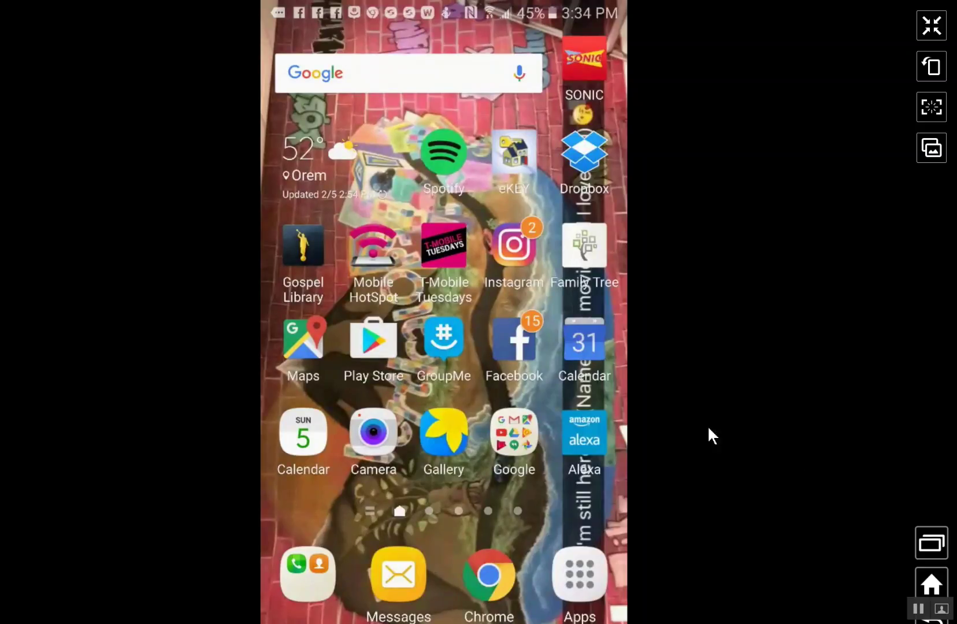
{"action": "left_click", "coordinate": [565, 260]}
{"action": "left_click", "coordinate": [585, 250]}
{"action": "left_click", "coordinate": [585, 250]}
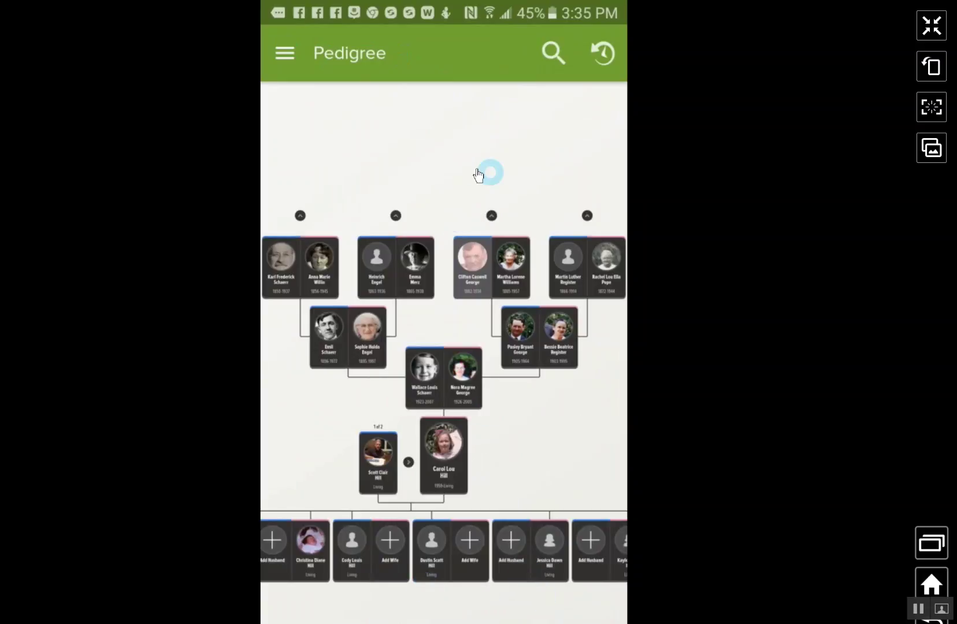
Open the person page of the pedigree's root person and view the listed spouses
{"action": "left_click", "coordinate": [446, 443]}
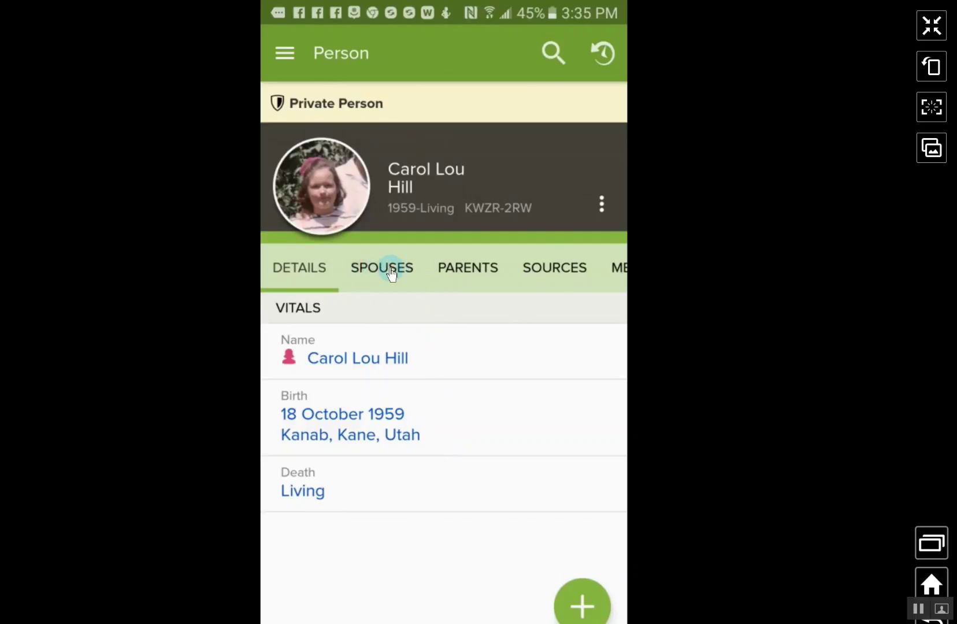
{"action": "key", "text": "Escape"}
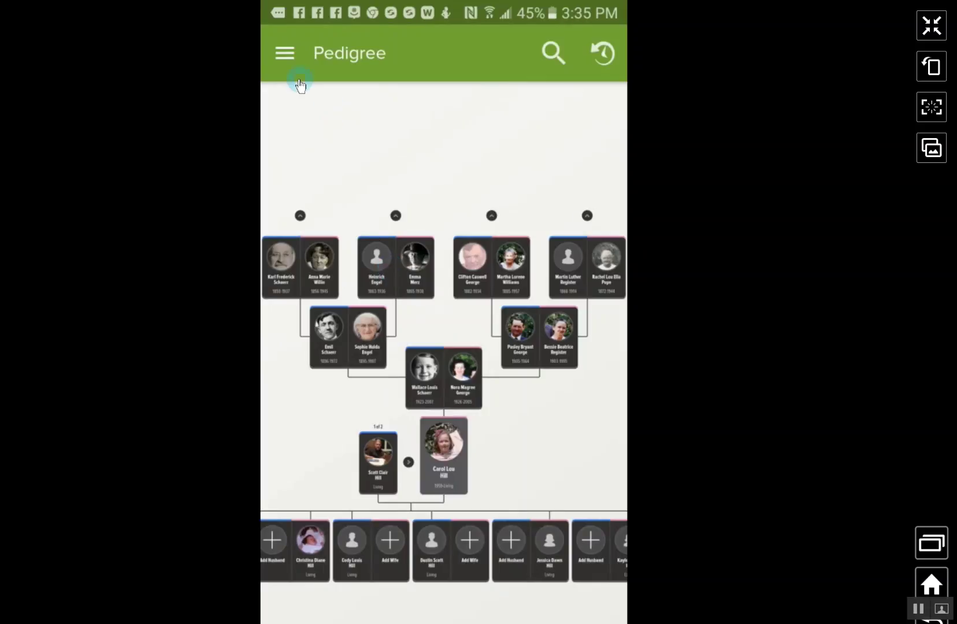
{"action": "left_click", "coordinate": [454, 455]}
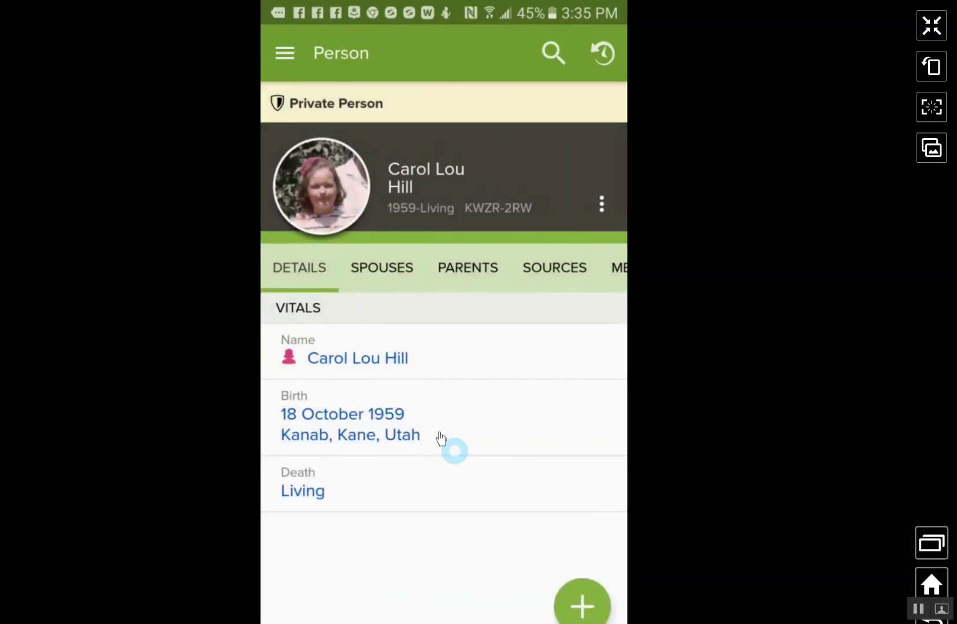
{"action": "left_click", "coordinate": [379, 271]}
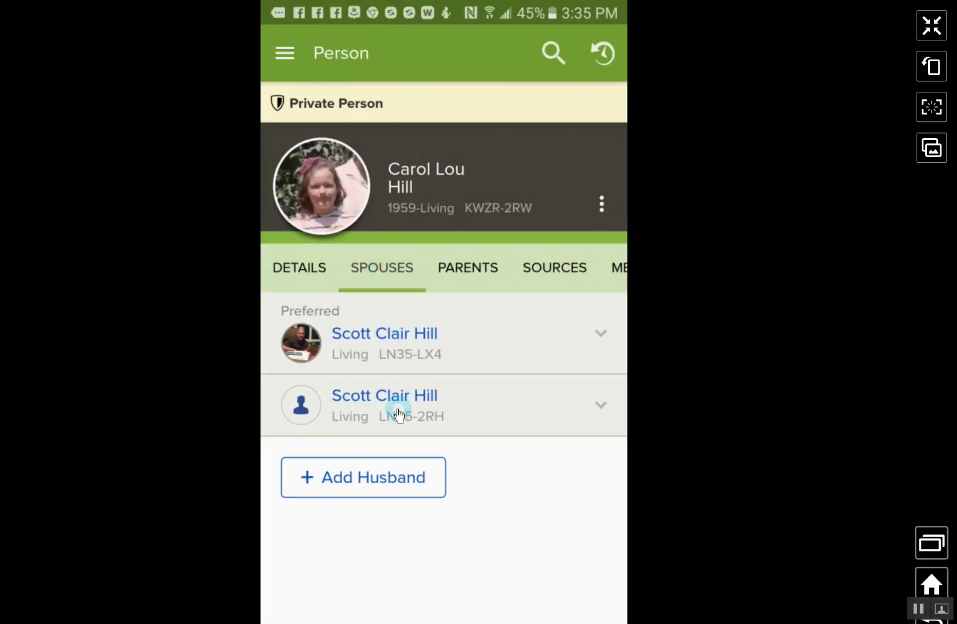
Examine the root person's parents, including the marriage entry, the siblings and the options for adding relatives
{"action": "left_click", "coordinate": [473, 280]}
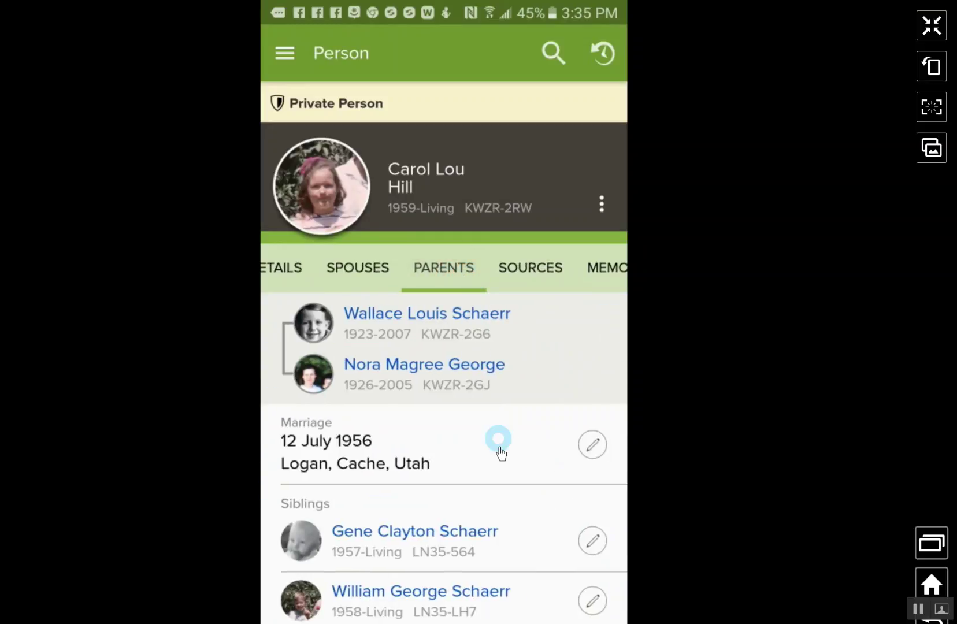
{"action": "scroll", "coordinate": [497, 445], "scroll_direction": "down", "scroll_amount": 5}
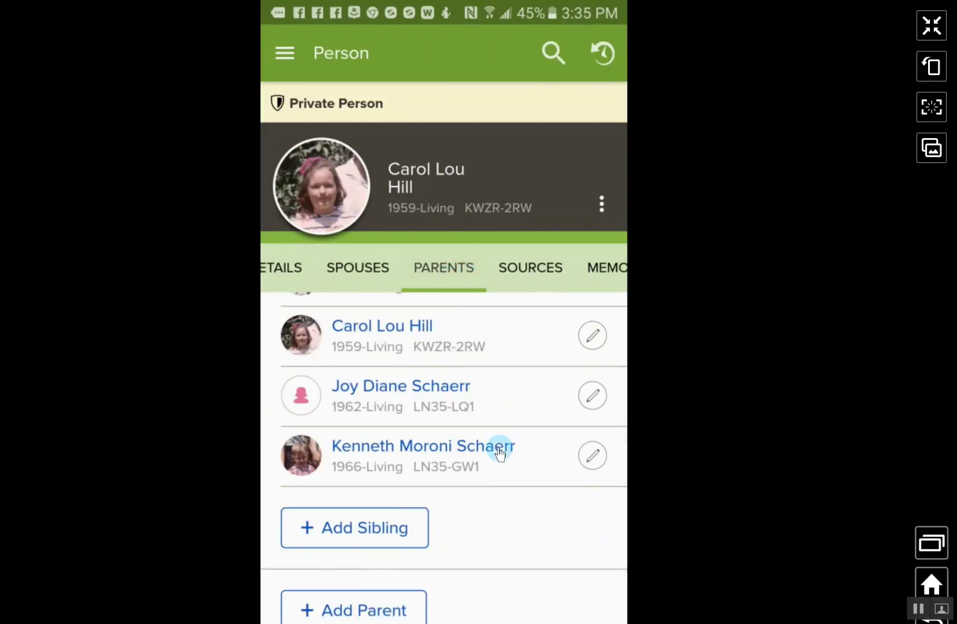
{"action": "scroll", "coordinate": [498, 403], "scroll_direction": "up", "scroll_amount": 5}
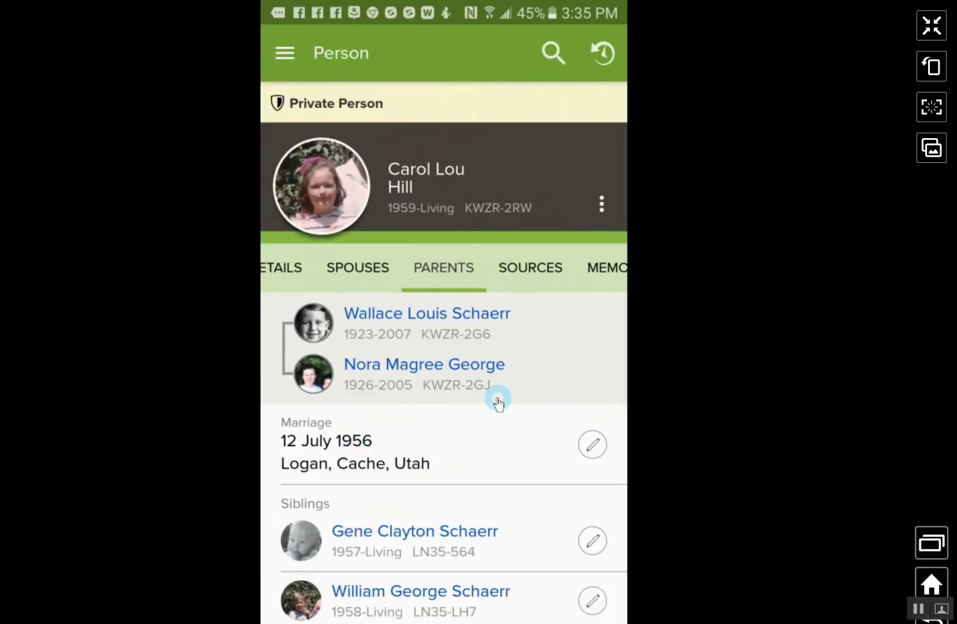
{"action": "scroll", "coordinate": [497, 399], "scroll_direction": "down", "scroll_amount": 5}
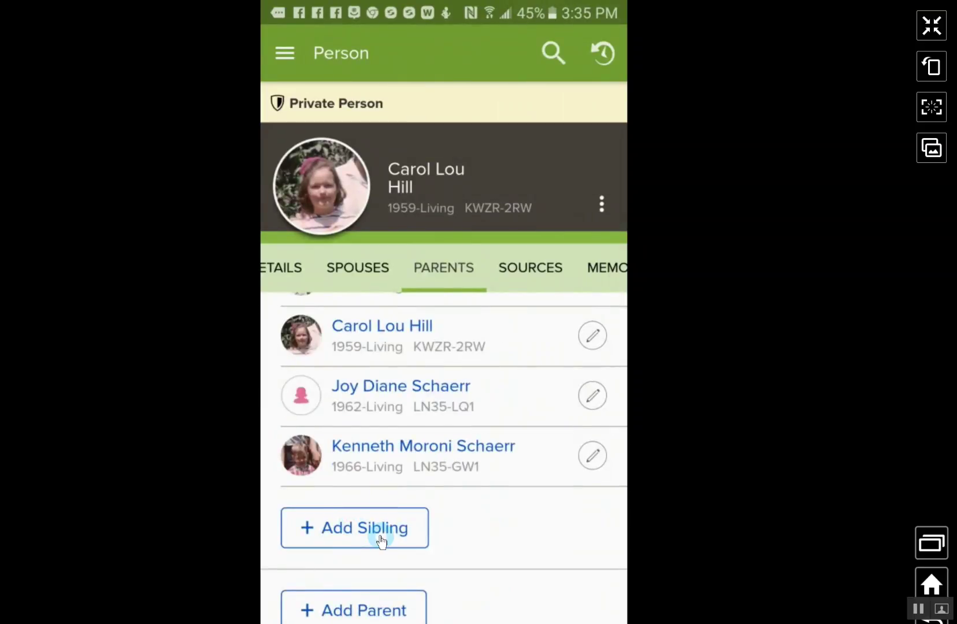
{"action": "scroll", "coordinate": [504, 354], "scroll_direction": "up", "scroll_amount": 5}
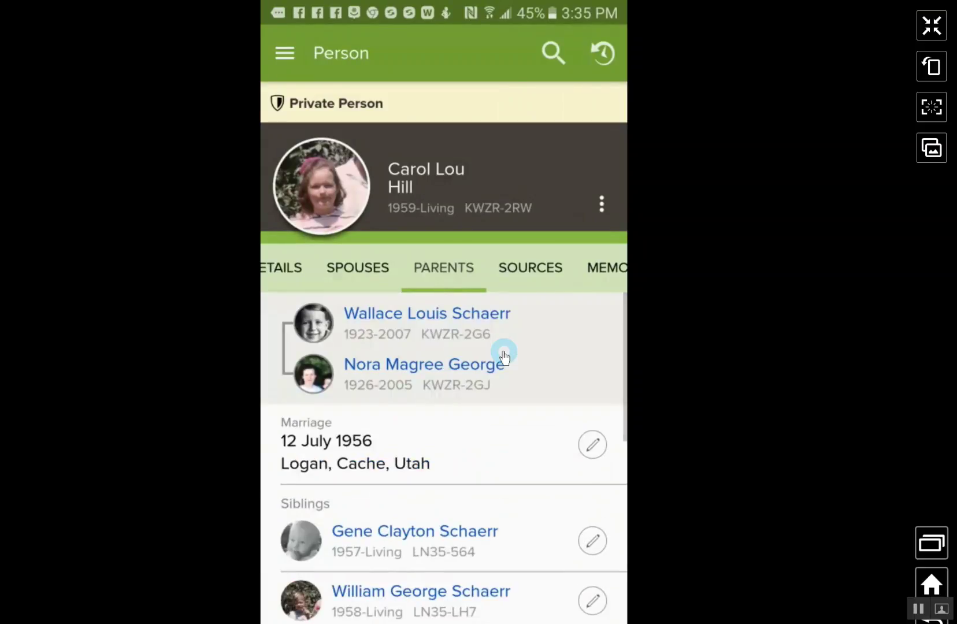
Check the root person's sources and browse the stories and photos in the memories
{"action": "left_click", "coordinate": [531, 267]}
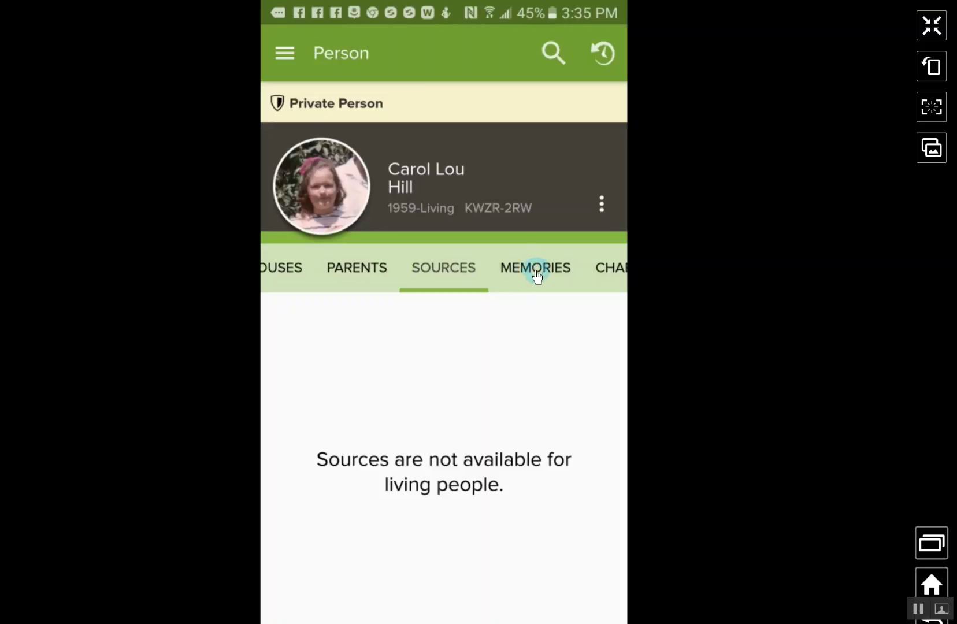
{"action": "left_click", "coordinate": [535, 270]}
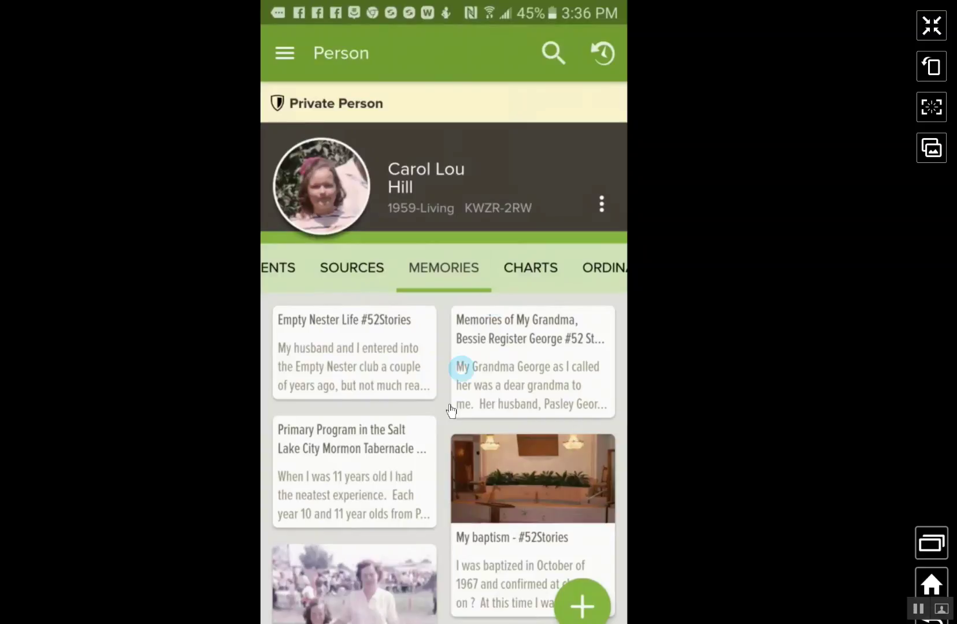
{"action": "scroll", "coordinate": [438, 475], "scroll_direction": "down", "scroll_amount": 5}
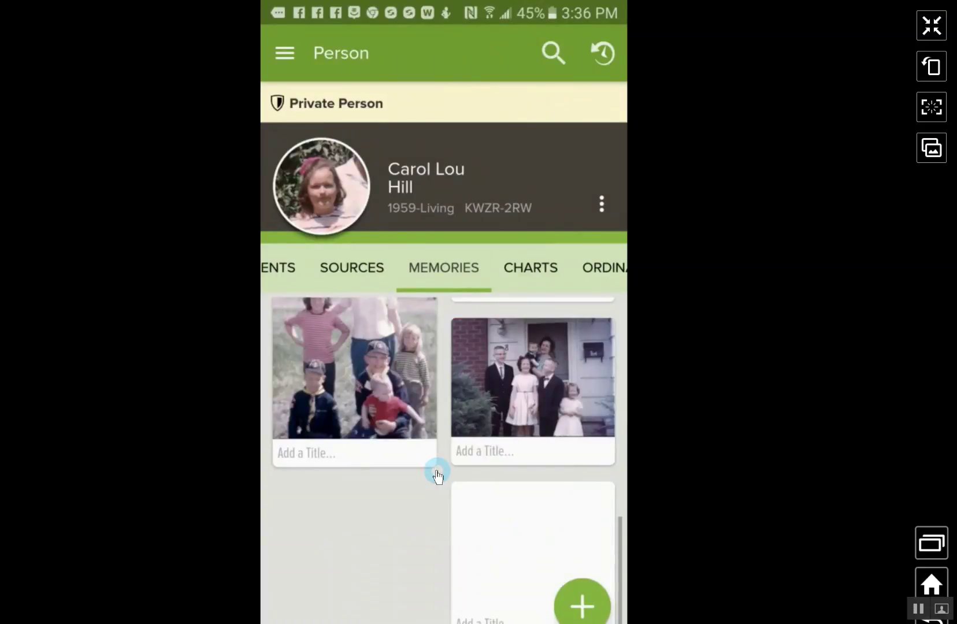
{"action": "scroll", "coordinate": [437, 475], "scroll_direction": "up", "scroll_amount": 5}
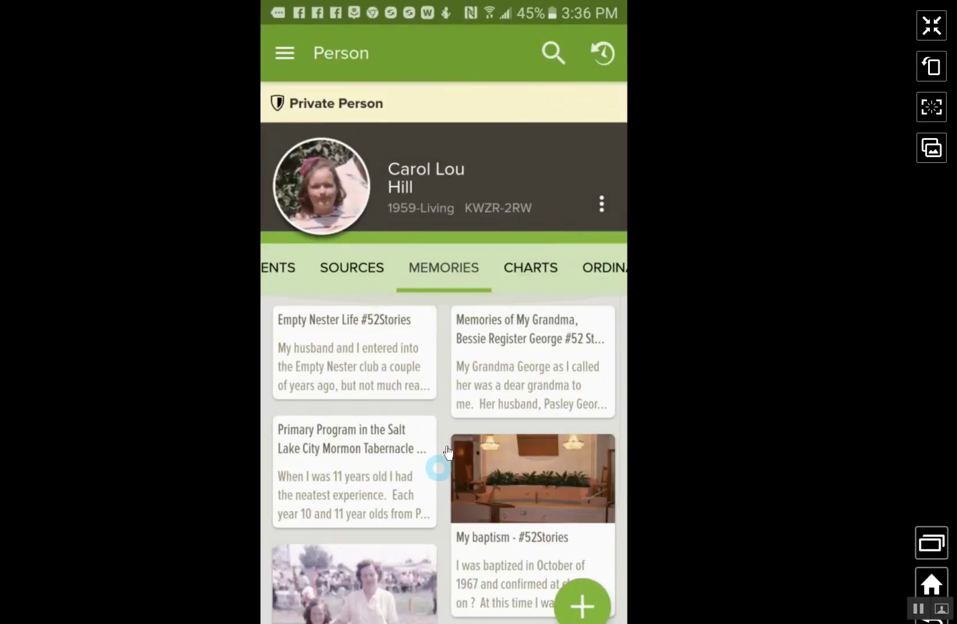
Review the root person's downloadable charts and ordinances, and return to the spouses
{"action": "left_click", "coordinate": [533, 271]}
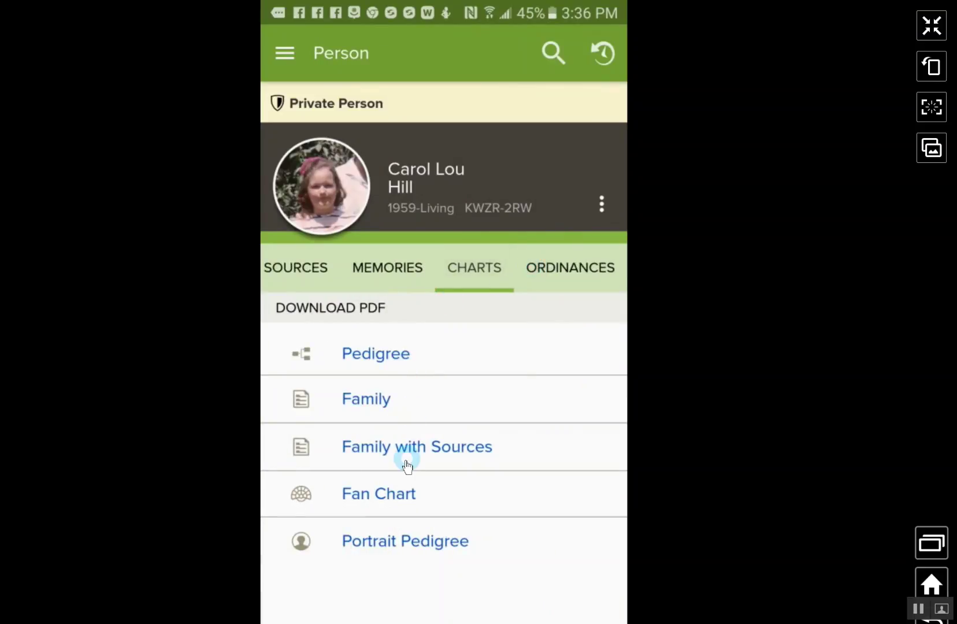
{"action": "left_click", "coordinate": [571, 272]}
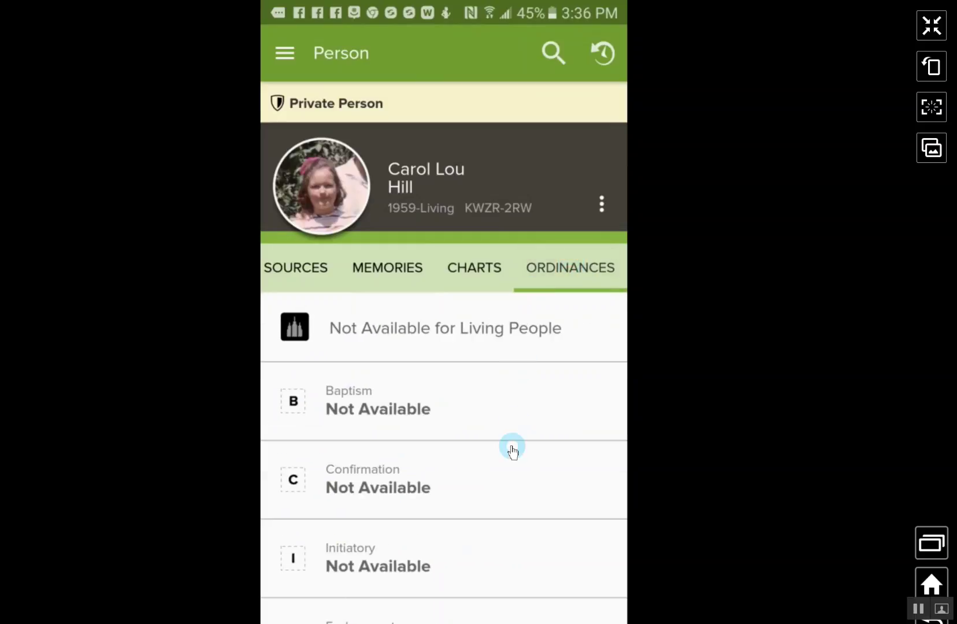
{"action": "left_click", "coordinate": [308, 269]}
{"action": "left_click", "coordinate": [288, 270]}
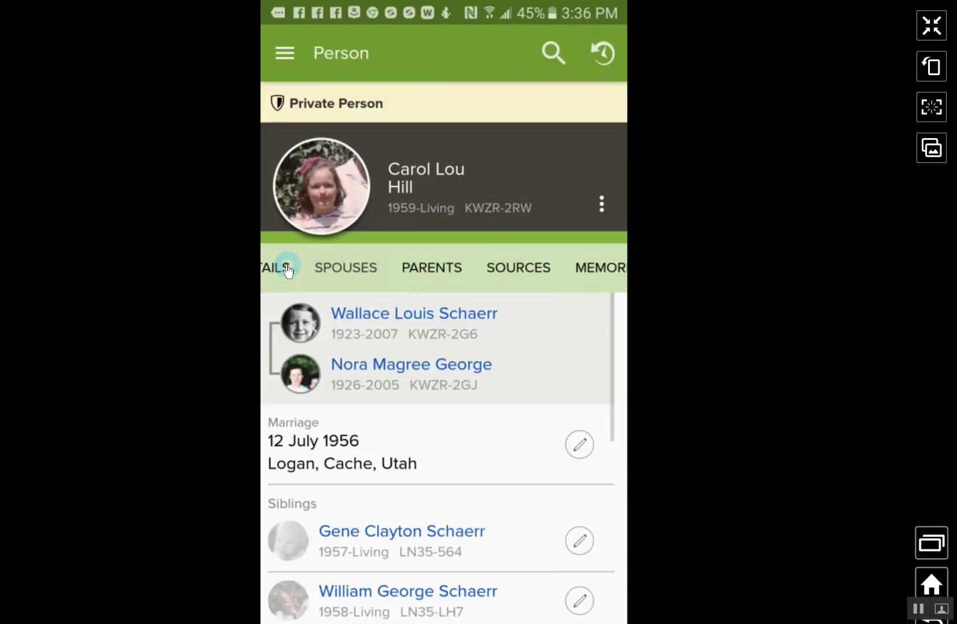
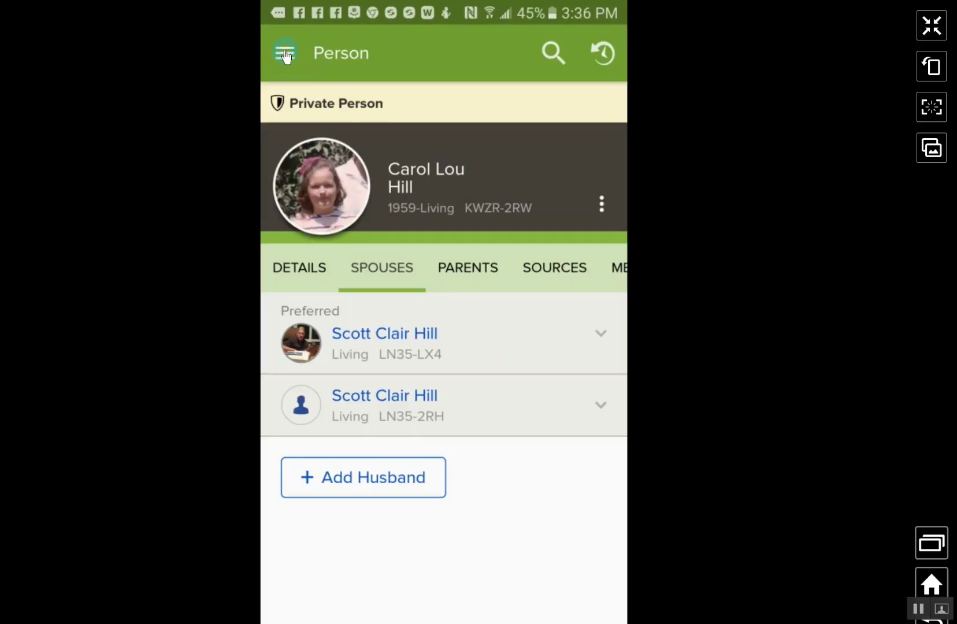
Look over the app's main sections and the Find a Person search form, ending on the pedigree
{"action": "left_click", "coordinate": [284, 54]}
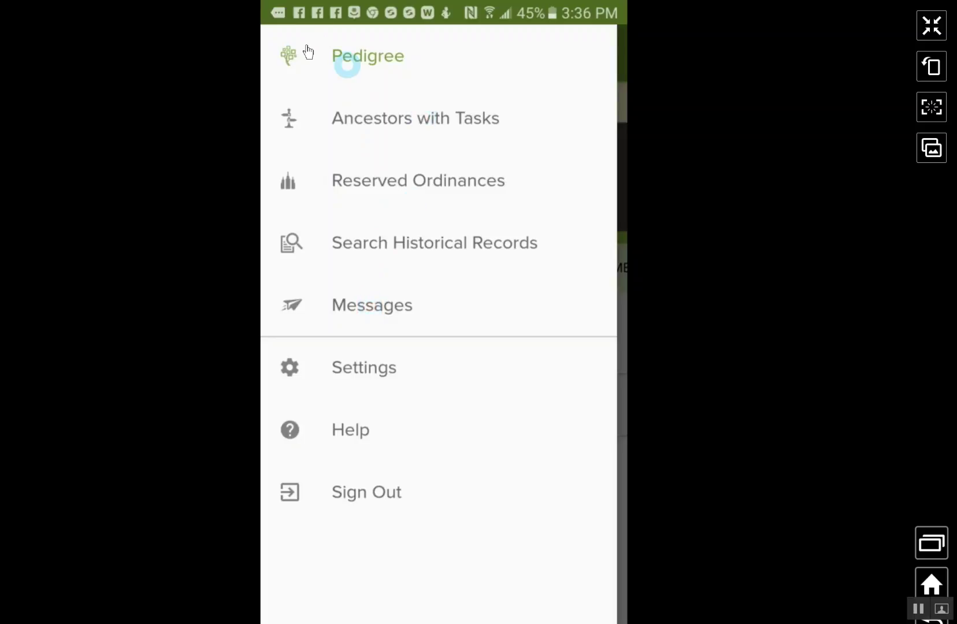
{"action": "left_click", "coordinate": [286, 59]}
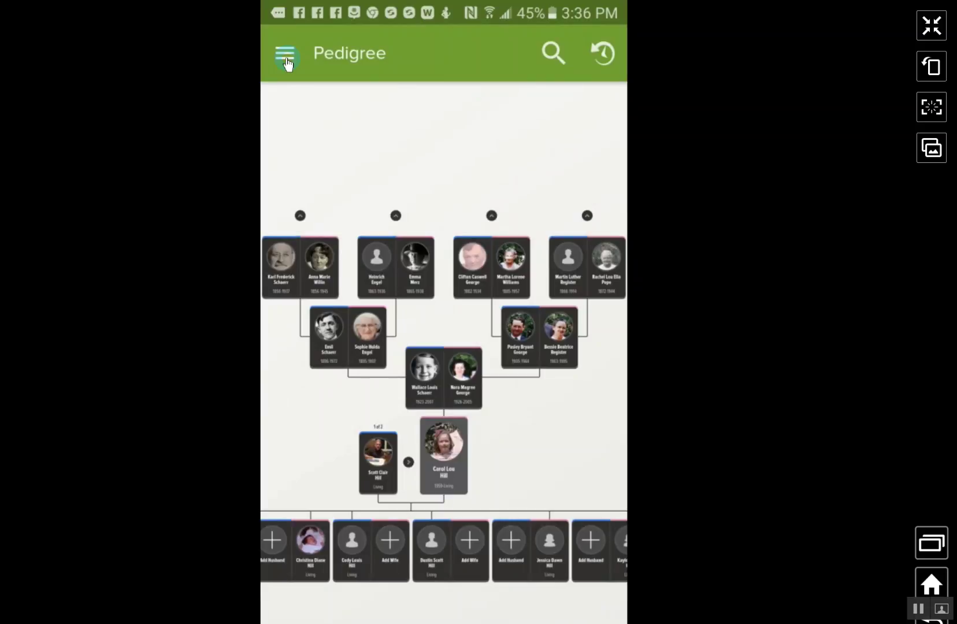
{"action": "left_click", "coordinate": [553, 55]}
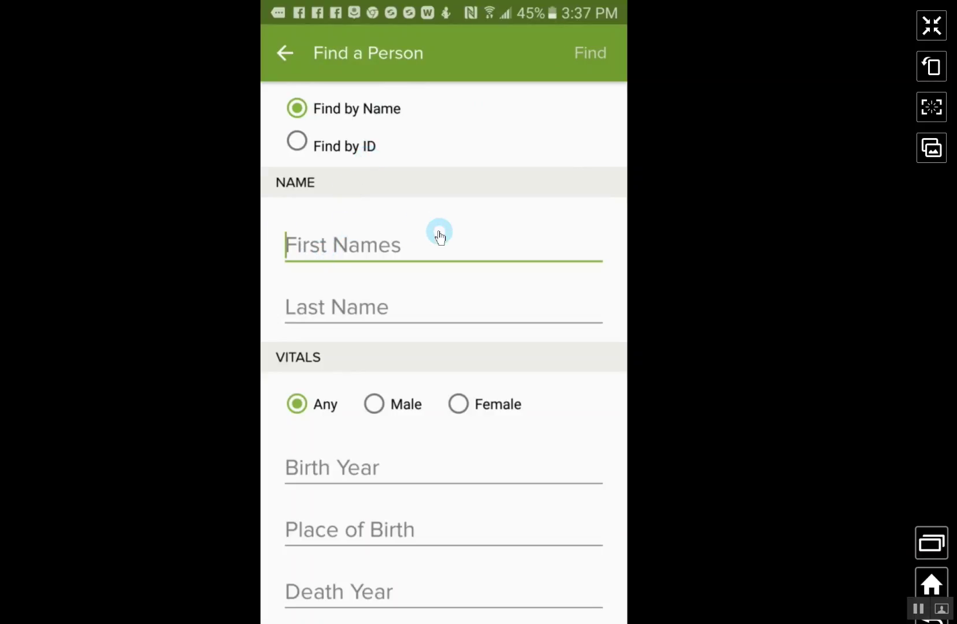
{"action": "scroll", "coordinate": [470, 378], "scroll_direction": "down", "scroll_amount": 2}
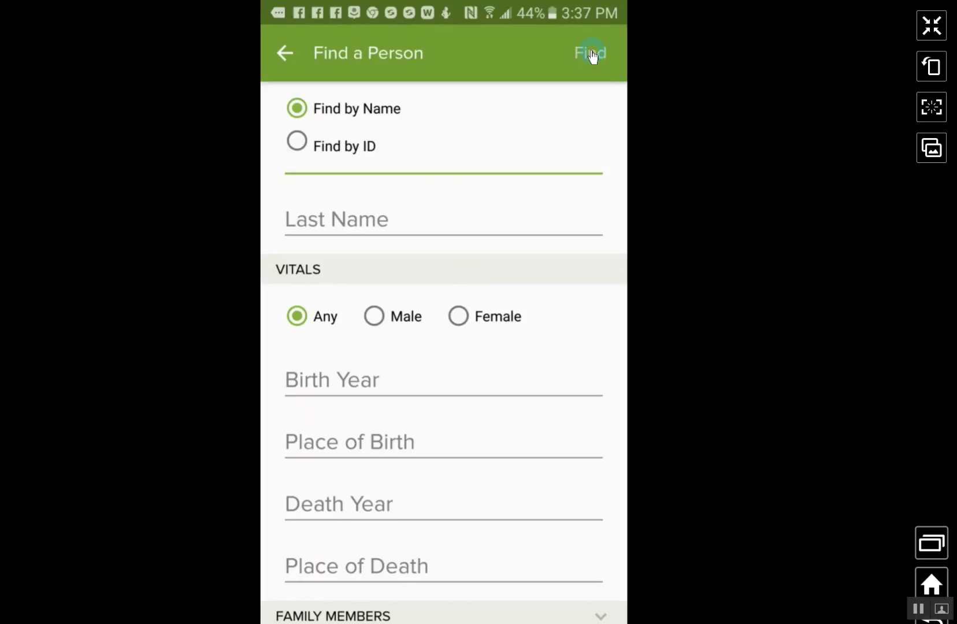
{"action": "left_click", "coordinate": [285, 55]}
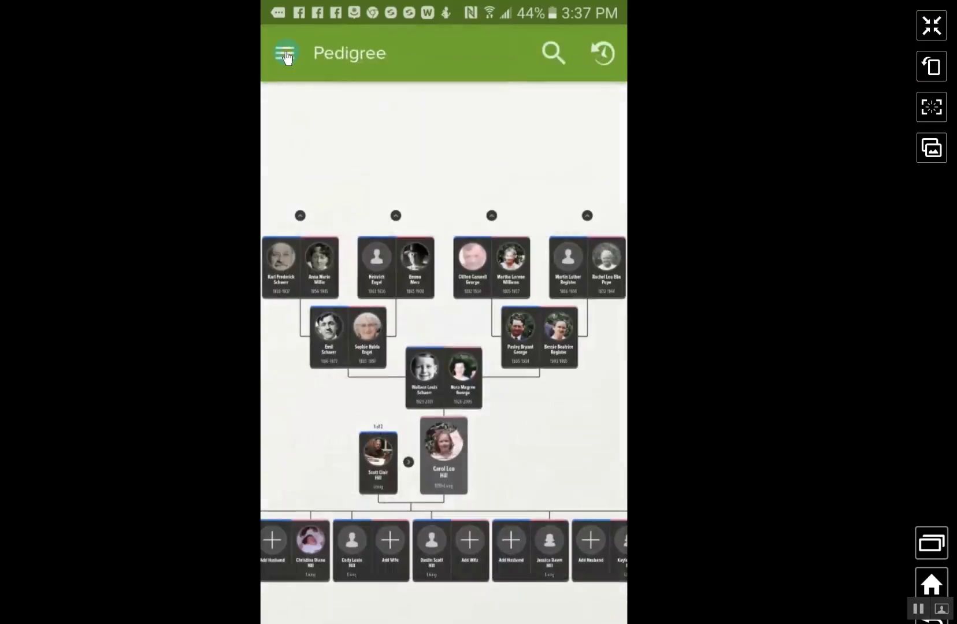
View the second person in the list of recently viewed people and return to the pedigree
{"action": "left_click", "coordinate": [598, 50]}
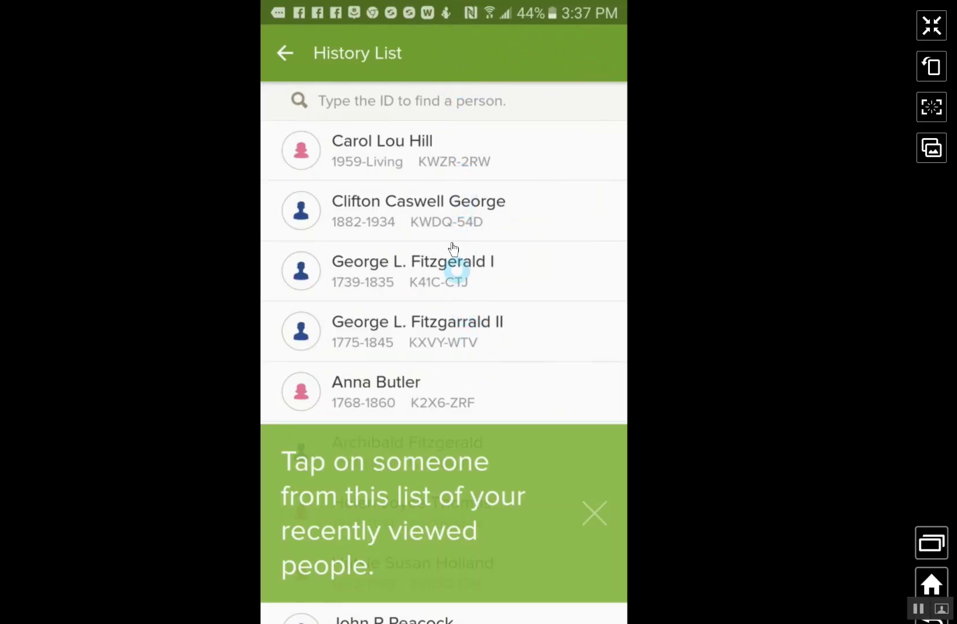
{"action": "left_click", "coordinate": [434, 207]}
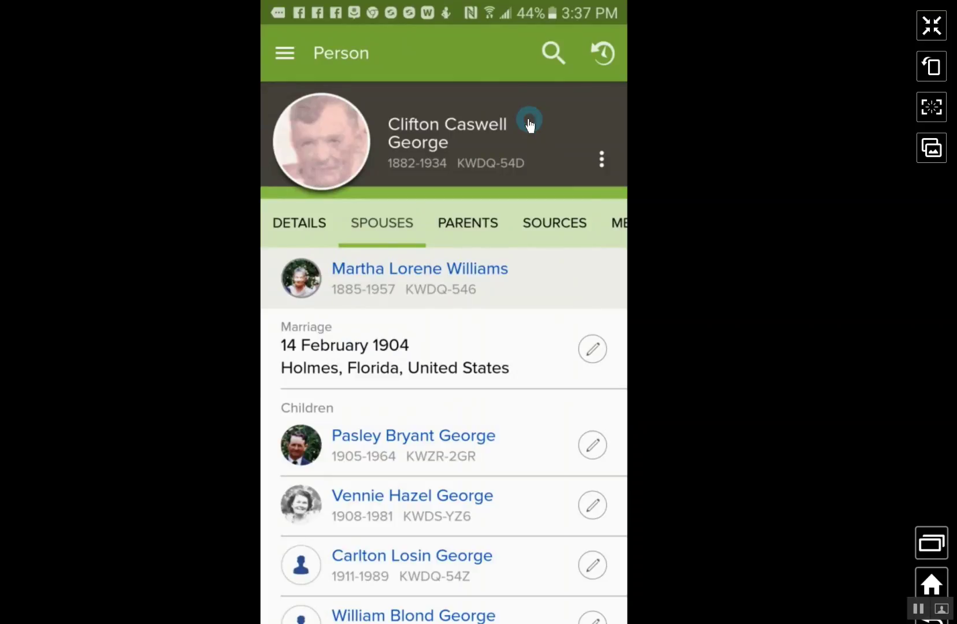
{"action": "right_click", "coordinate": [554, 230]}
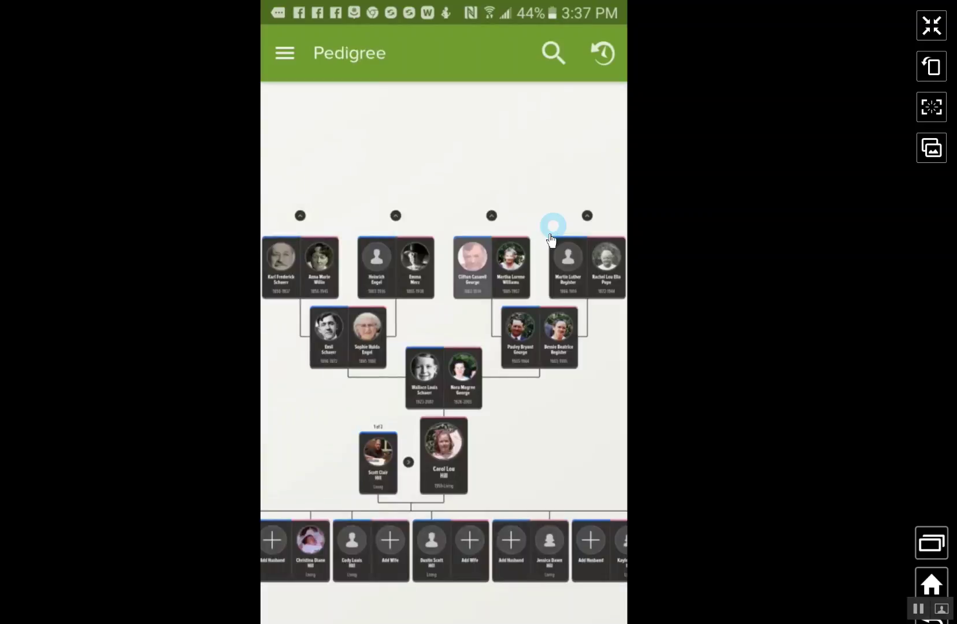
Open the memories of the husband in the pedigree's third great-grandparent couple and view the image sources for adding a photo
{"action": "left_click", "coordinate": [469, 259]}
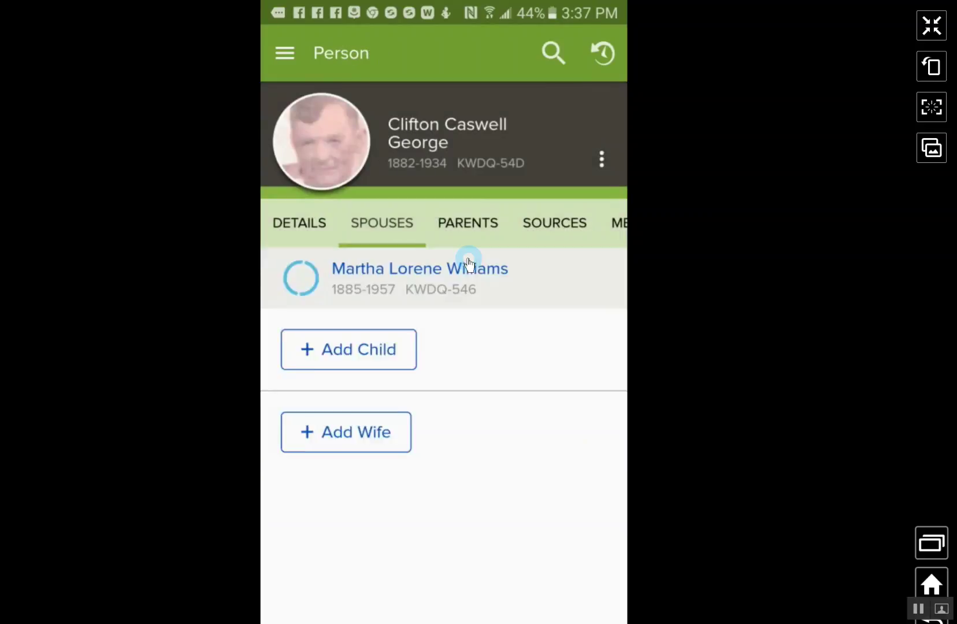
{"action": "left_click", "coordinate": [620, 224]}
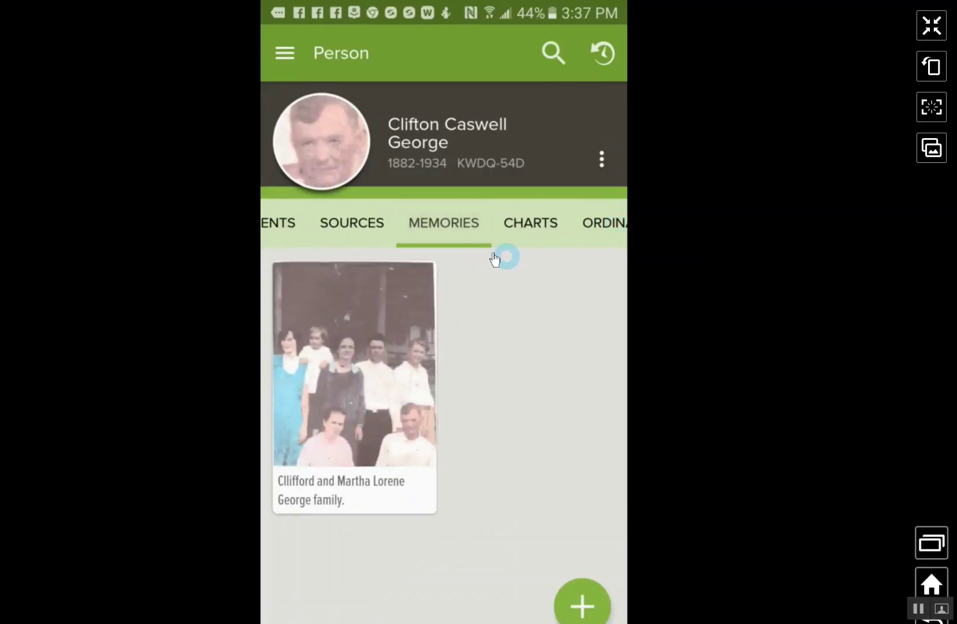
{"action": "left_click", "coordinate": [588, 605]}
{"action": "left_click", "coordinate": [588, 605]}
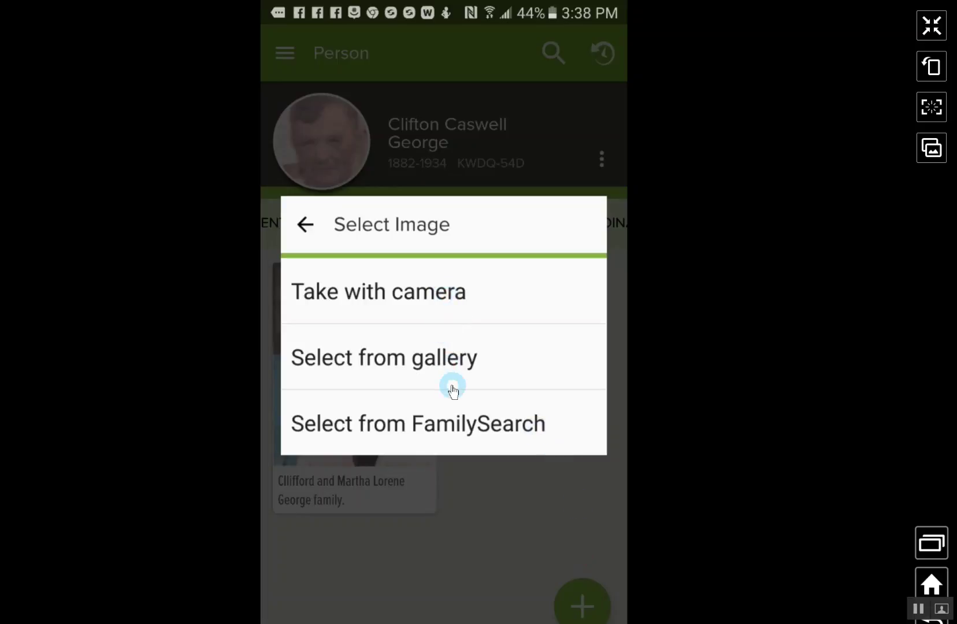
{"action": "left_click", "coordinate": [305, 230]}
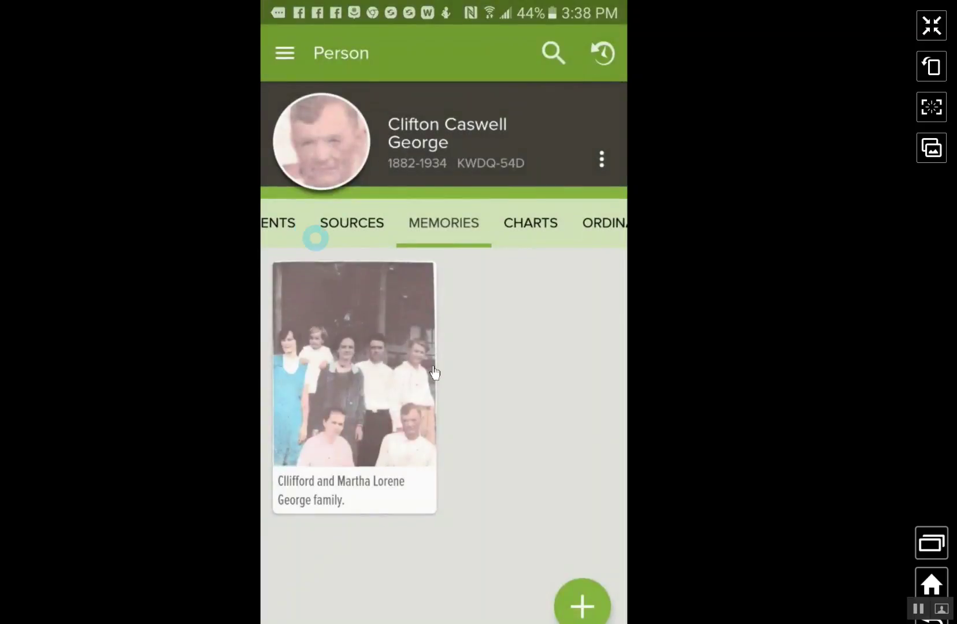
View the options for adding a memory, display the pedigree centred on this person, and return to his memories
{"action": "left_click", "coordinate": [583, 606]}
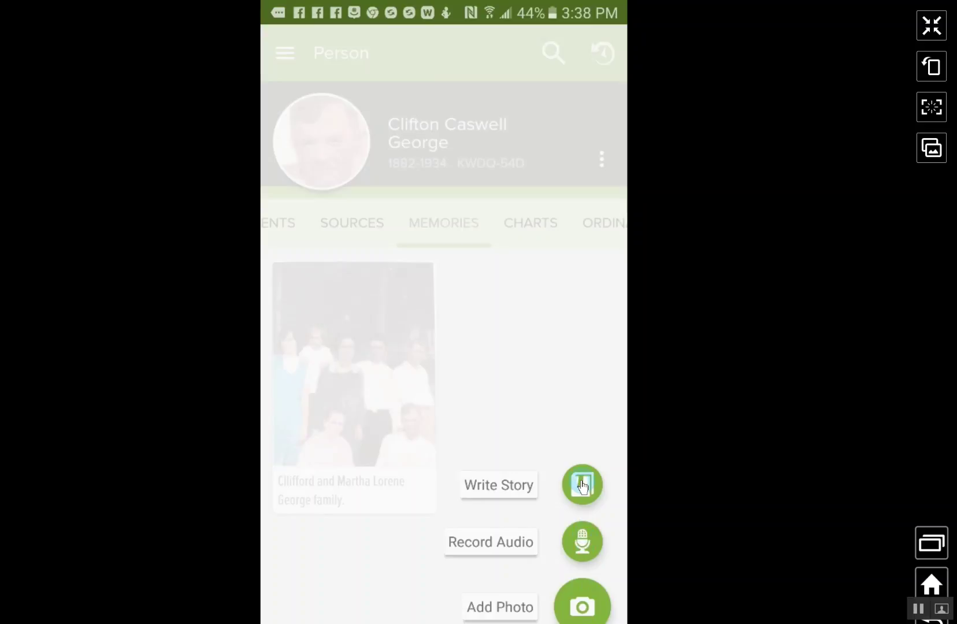
{"action": "left_click", "coordinate": [559, 394]}
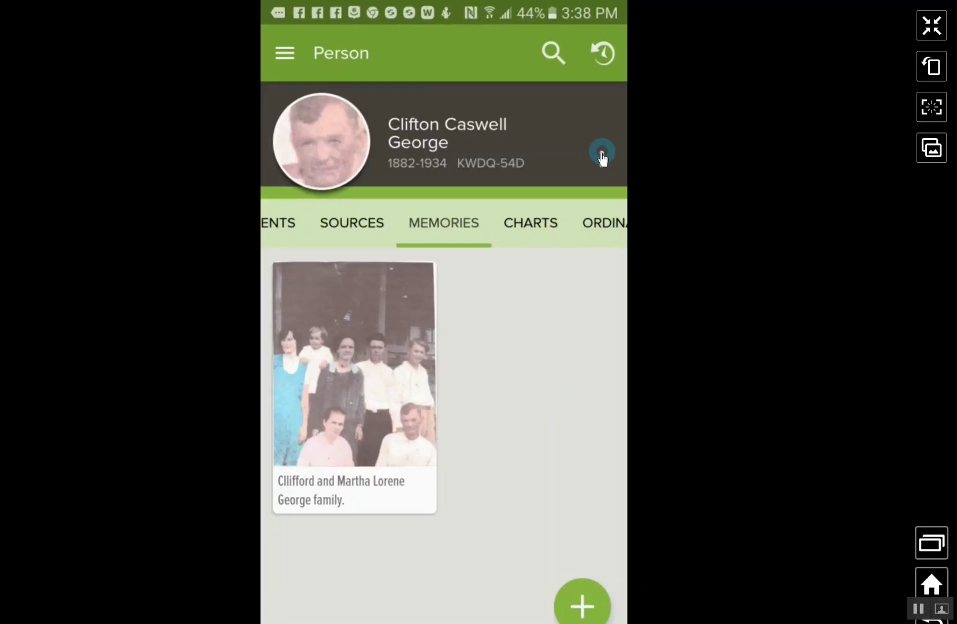
{"action": "left_click", "coordinate": [601, 158]}
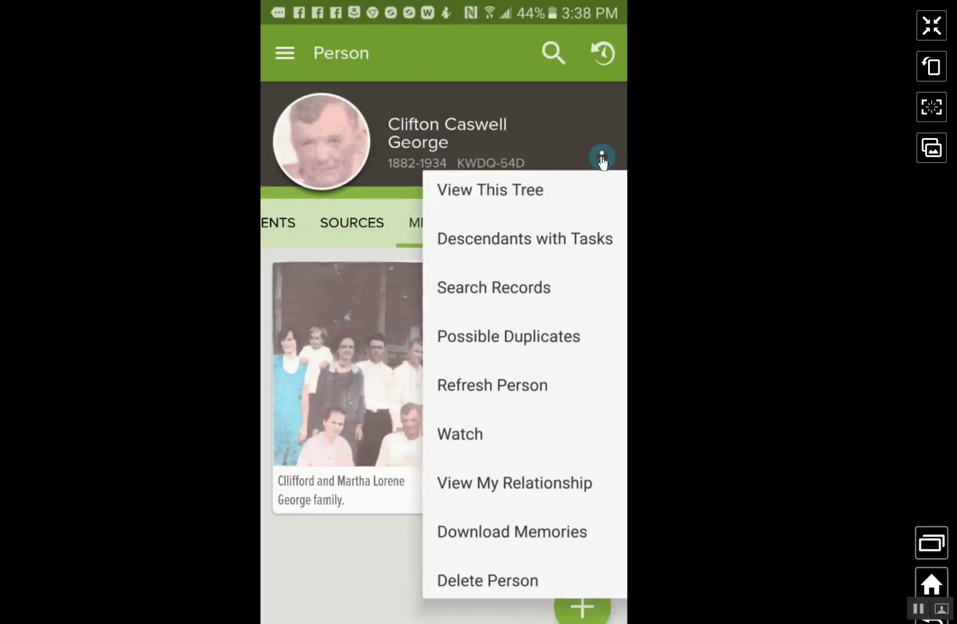
{"action": "left_click", "coordinate": [475, 199]}
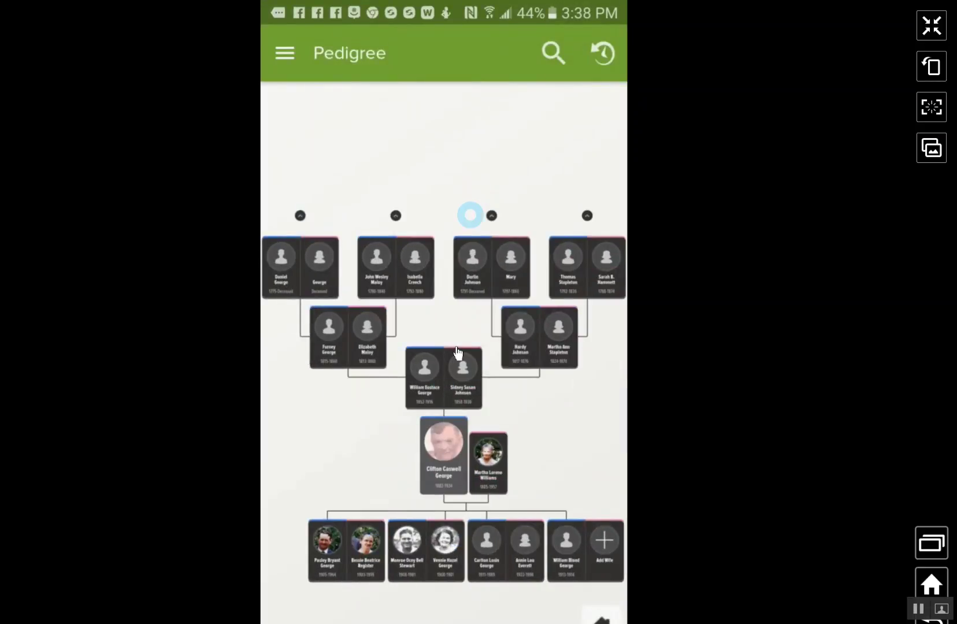
{"action": "left_click", "coordinate": [450, 441]}
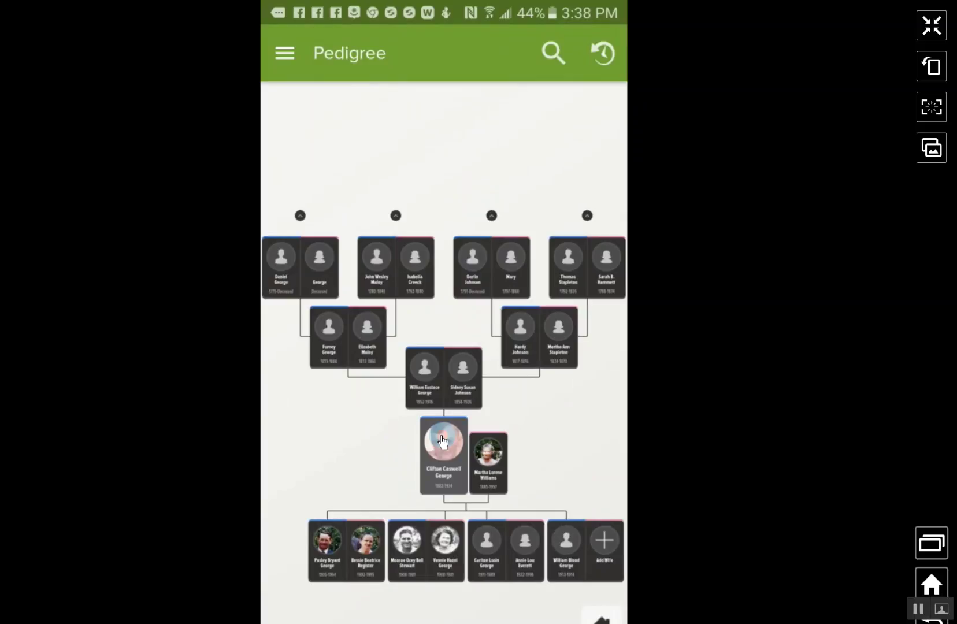
{"action": "left_click", "coordinate": [453, 466]}
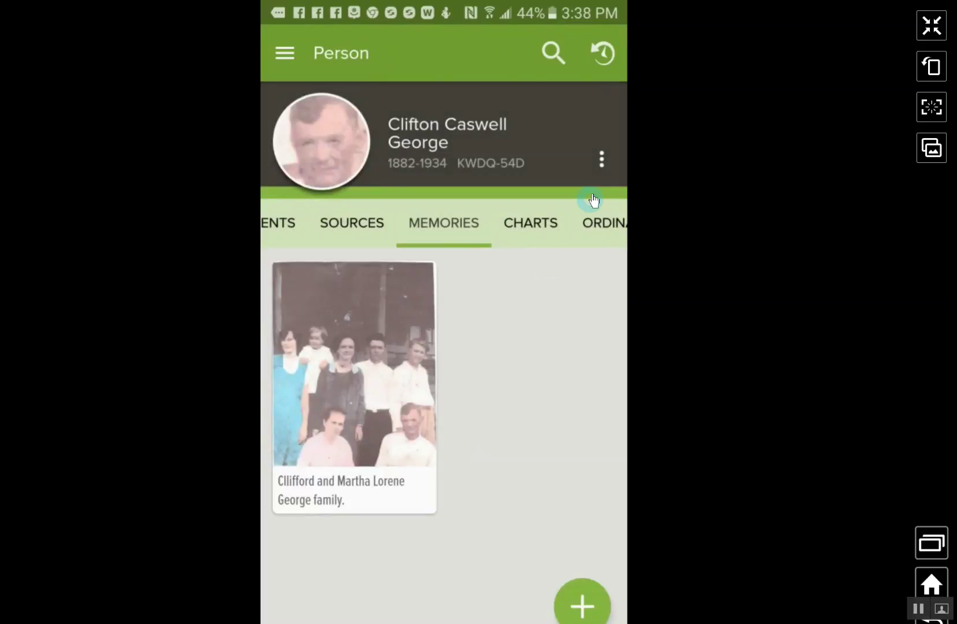
List the person's descendants with tasks and try to review the descendant's Florida Death Index, 1877-1998 record hint
{"action": "left_click", "coordinate": [602, 164]}
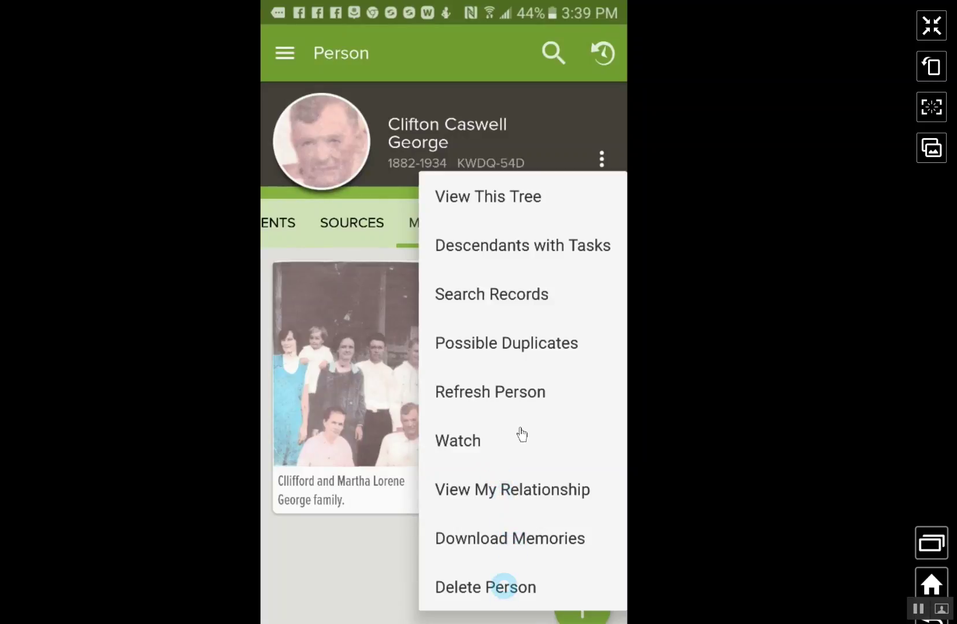
{"action": "left_click", "coordinate": [534, 249]}
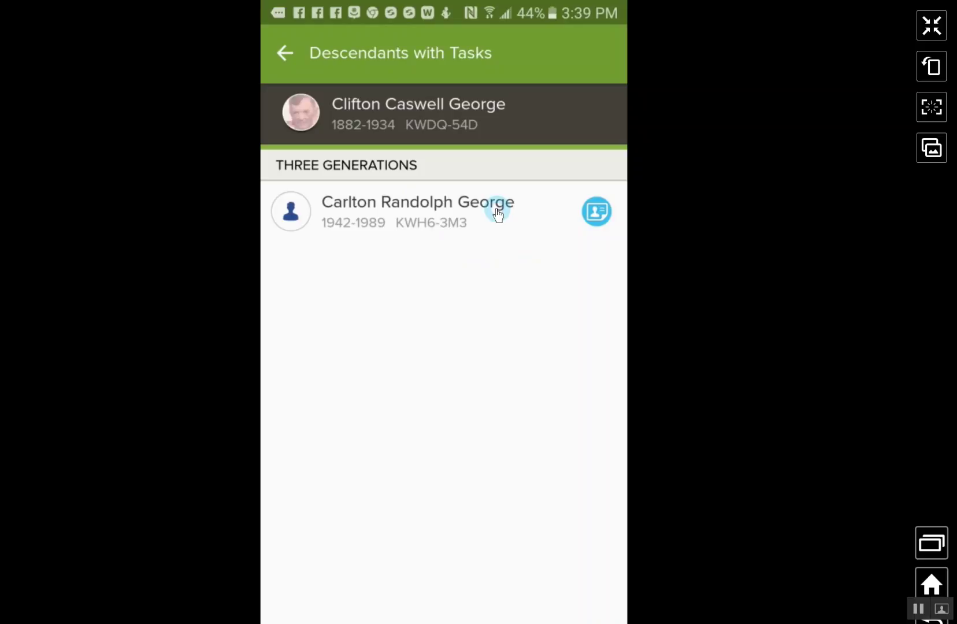
{"action": "left_click", "coordinate": [596, 213]}
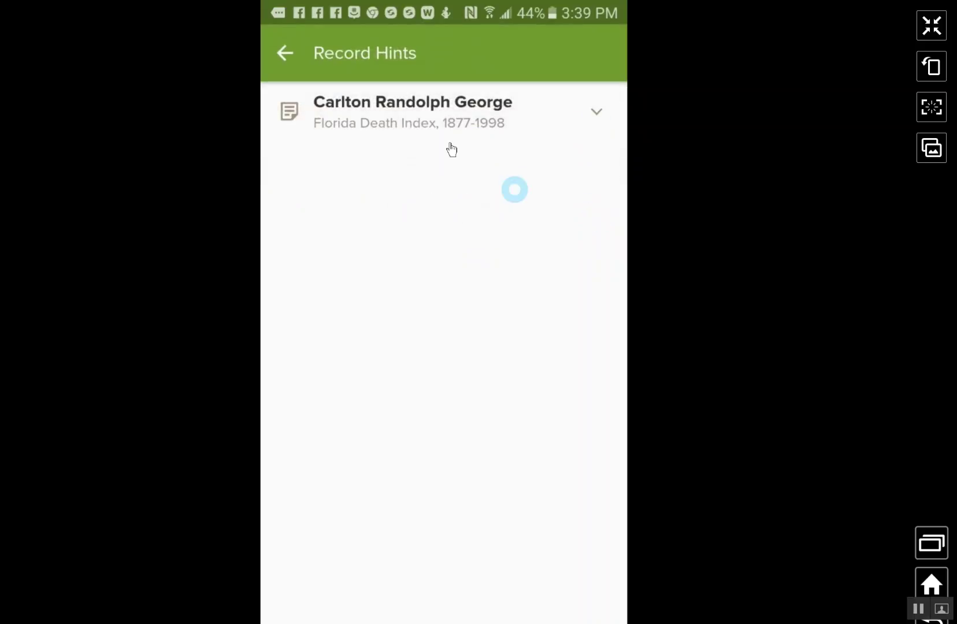
{"action": "left_click", "coordinate": [425, 110]}
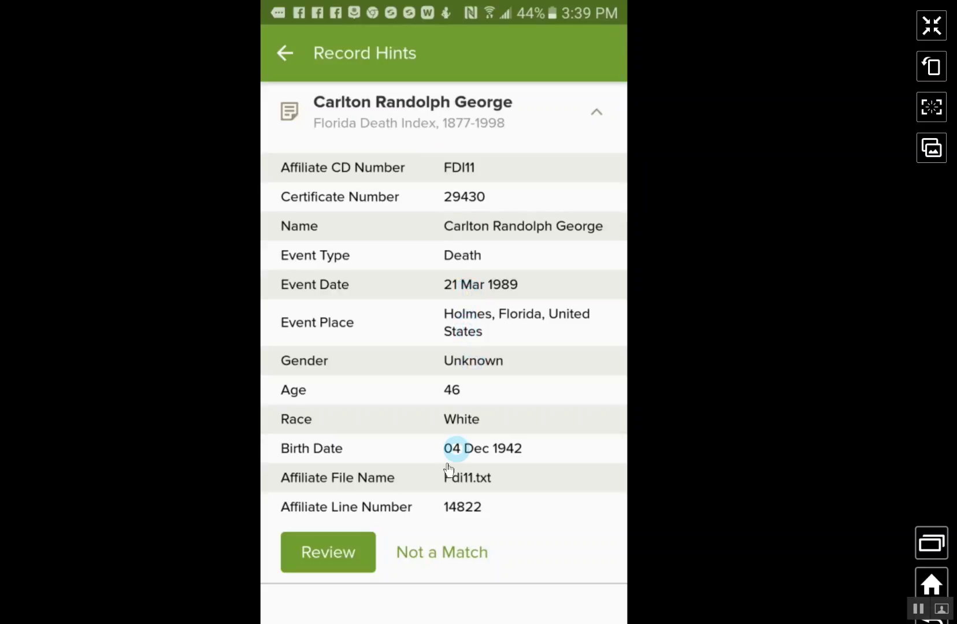
{"action": "left_click", "coordinate": [343, 554]}
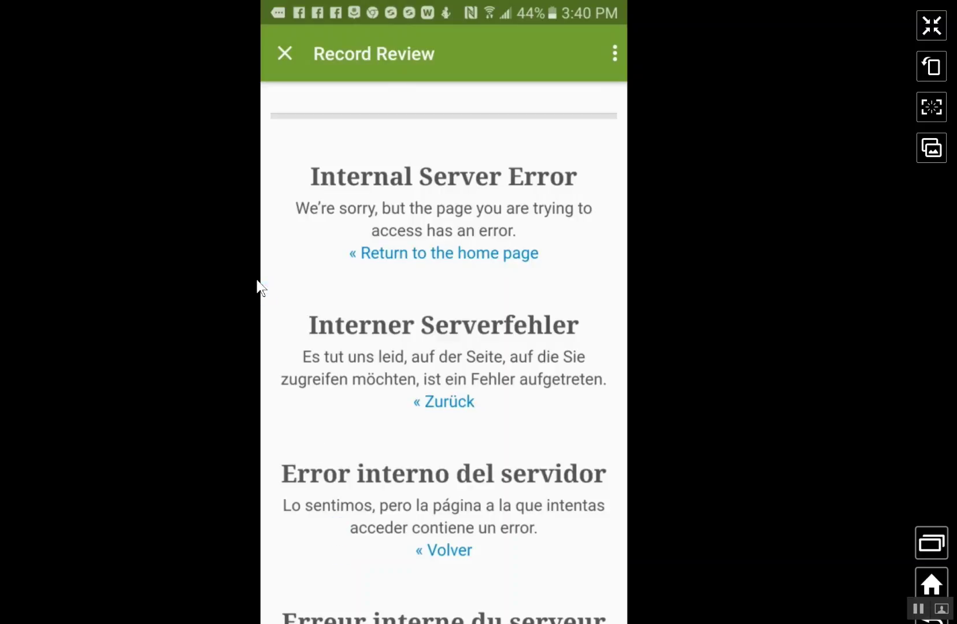
{"action": "left_click", "coordinate": [286, 56]}
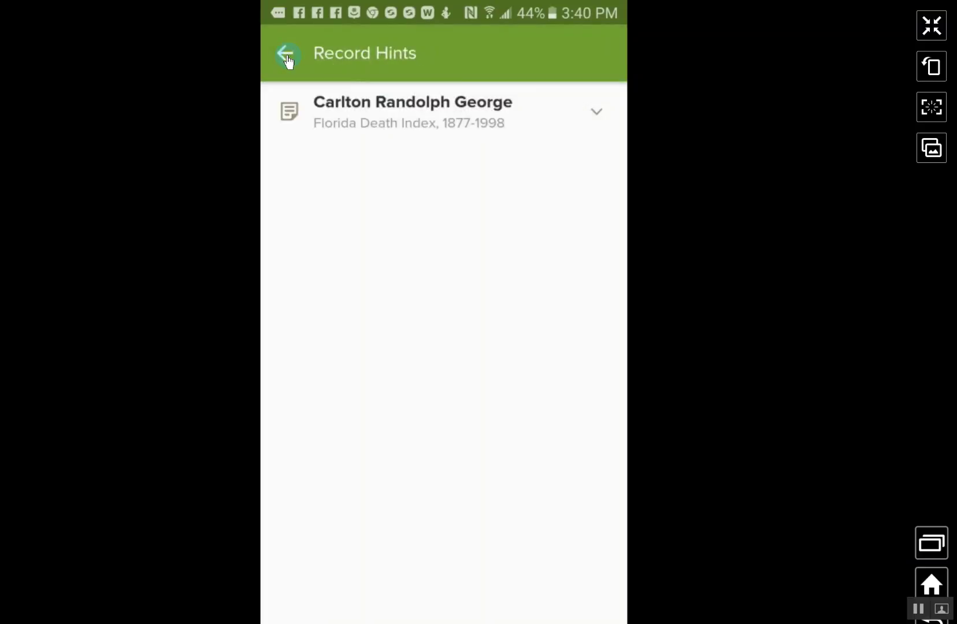
Reopen the Florida Death Index hint for review and show the birth and death details of record and tree person side by side
{"action": "left_click", "coordinate": [413, 124]}
{"action": "left_click", "coordinate": [418, 104]}
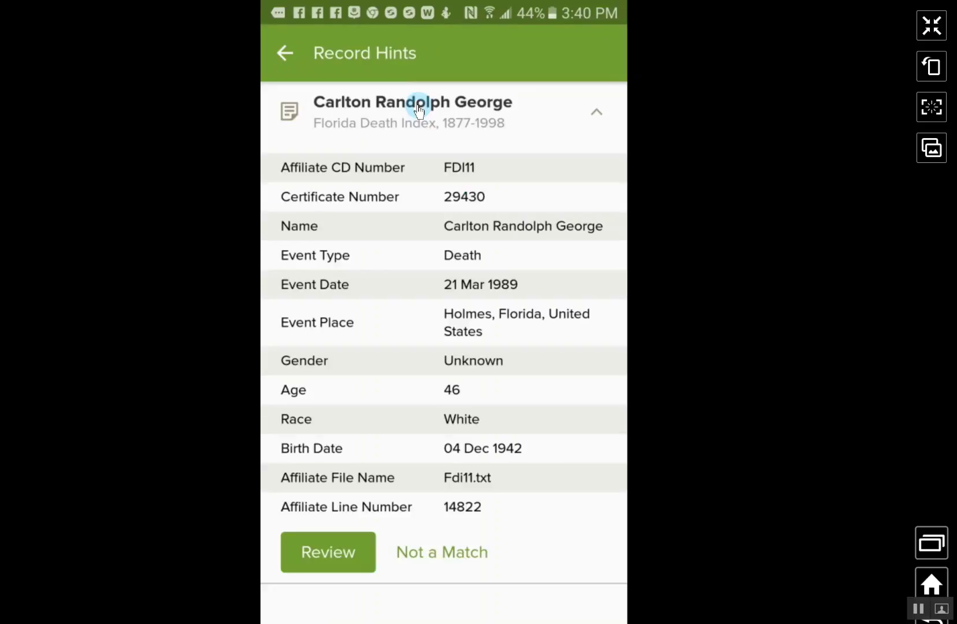
{"action": "left_click", "coordinate": [338, 554]}
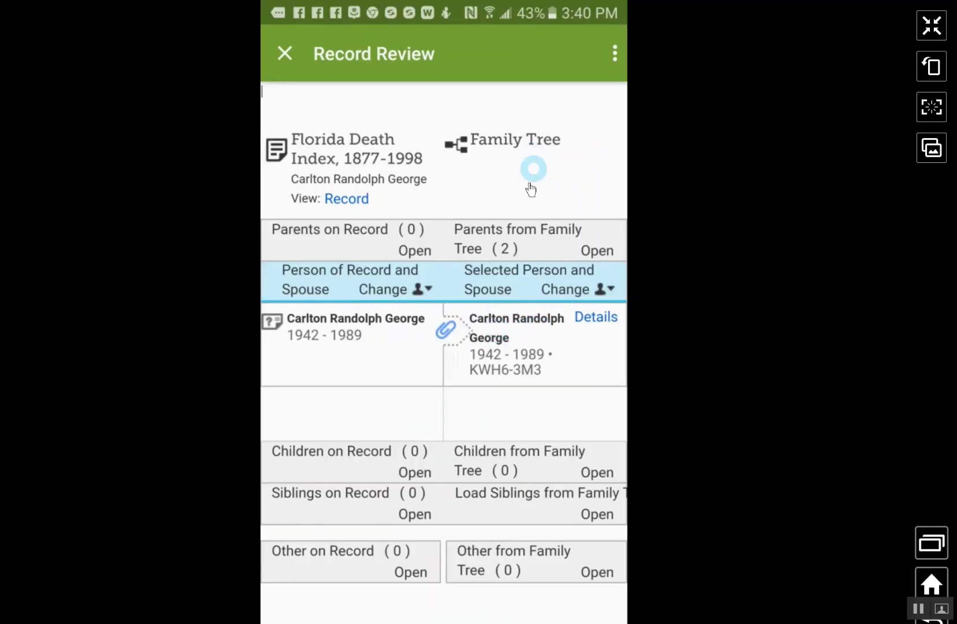
{"action": "scroll", "coordinate": [529, 191], "scroll_direction": "down", "scroll_amount": 1}
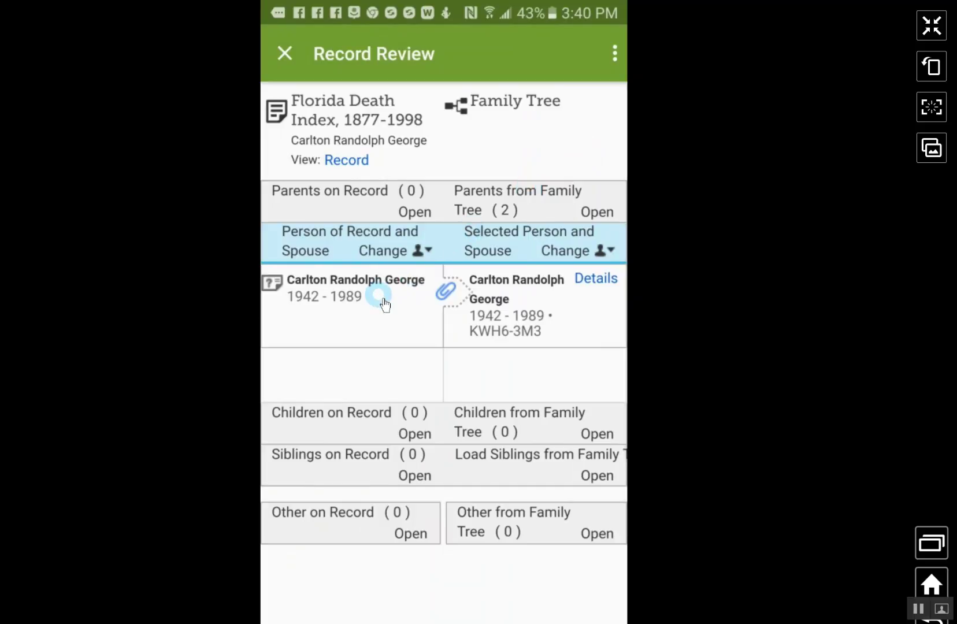
{"action": "left_click", "coordinate": [600, 280]}
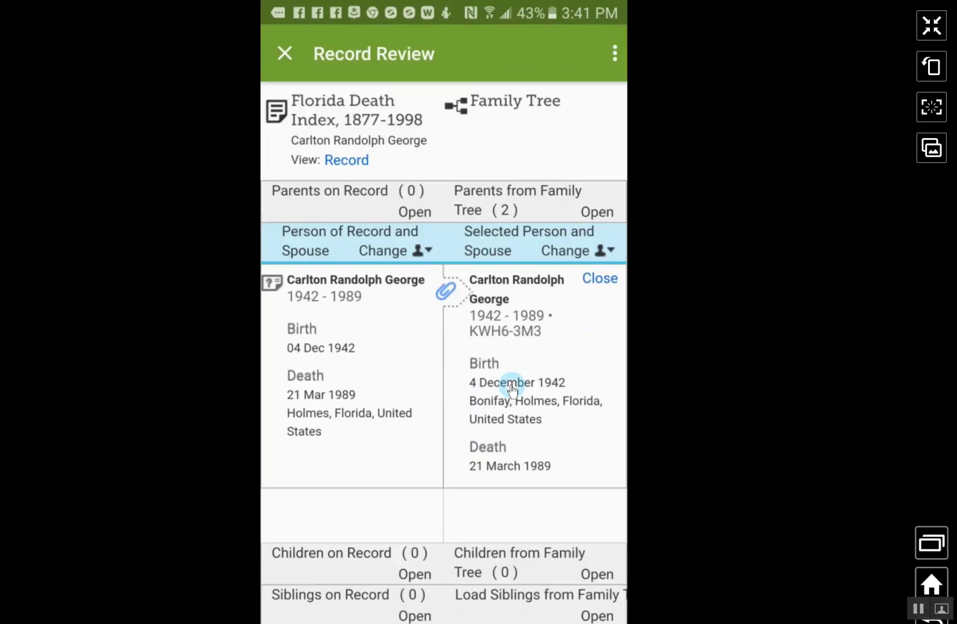
Attach the death index record to the matching tree person with the reason "This is his death record."
{"action": "left_click", "coordinate": [448, 294]}
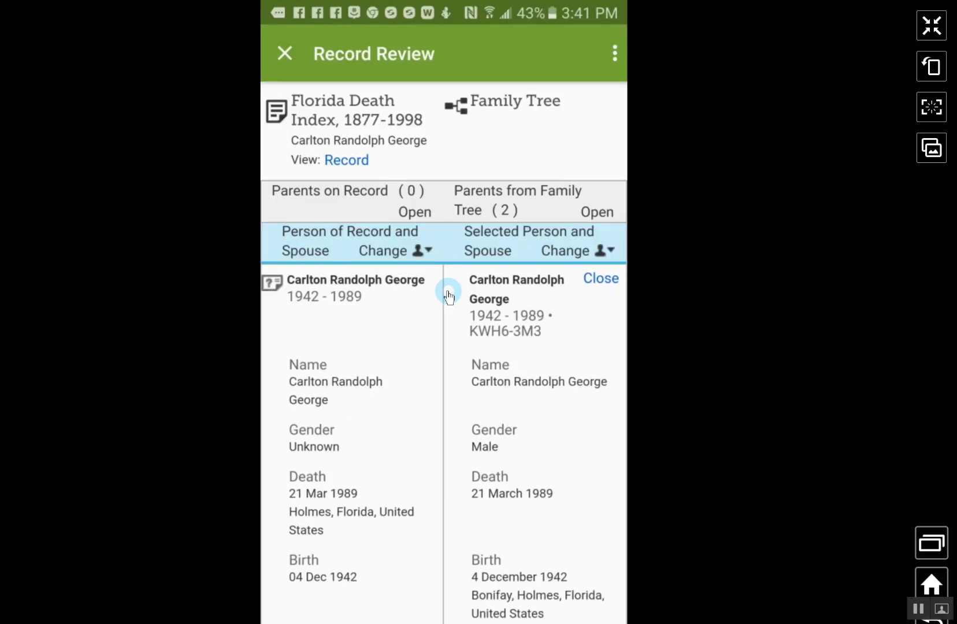
{"action": "scroll", "coordinate": [456, 400], "scroll_direction": "down", "scroll_amount": 5}
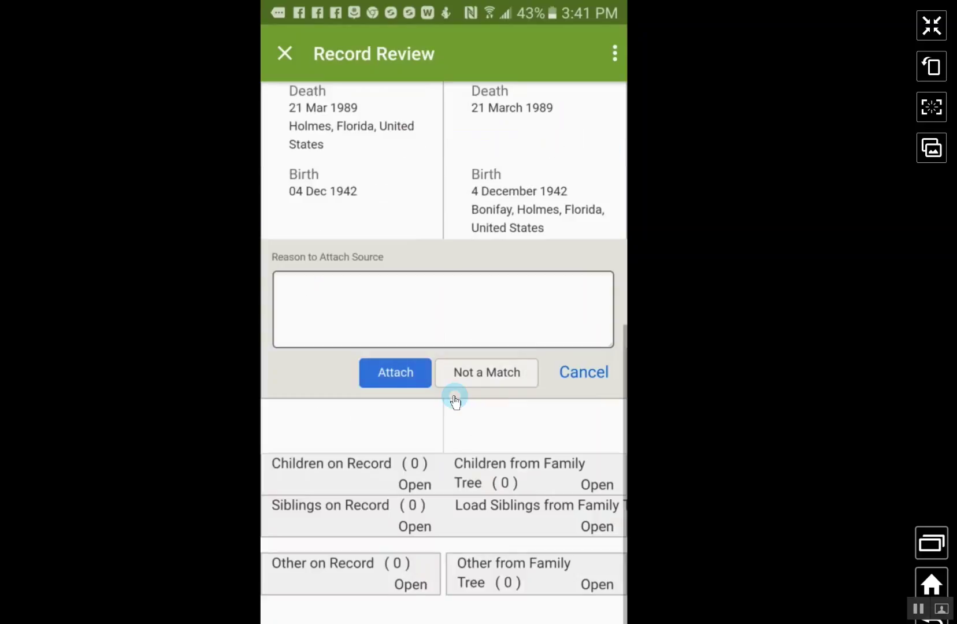
{"action": "left_click", "coordinate": [306, 286]}
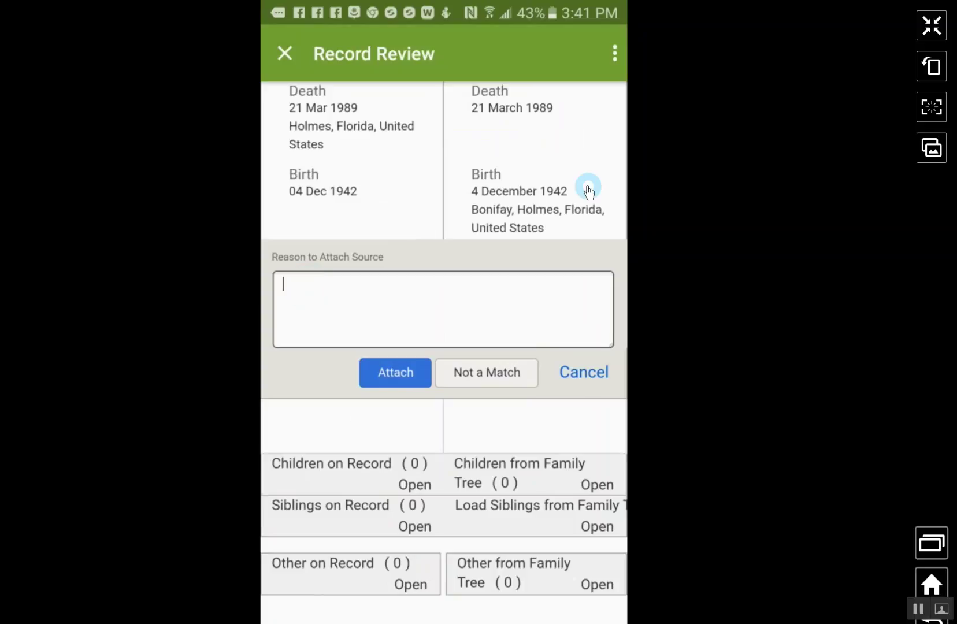
{"action": "type", "text": "This is his death"}
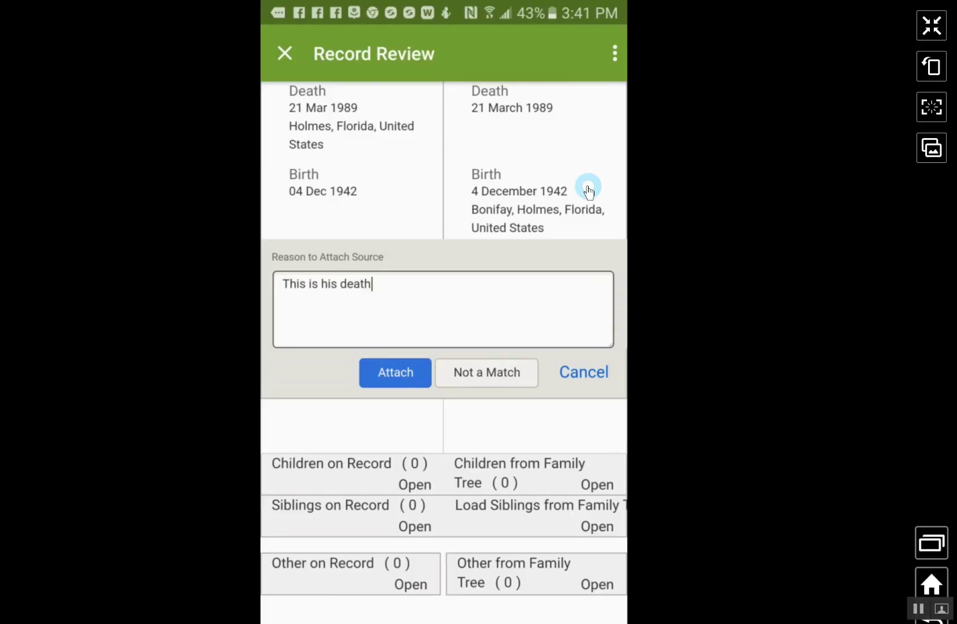
{"action": "type", "text": " records"}
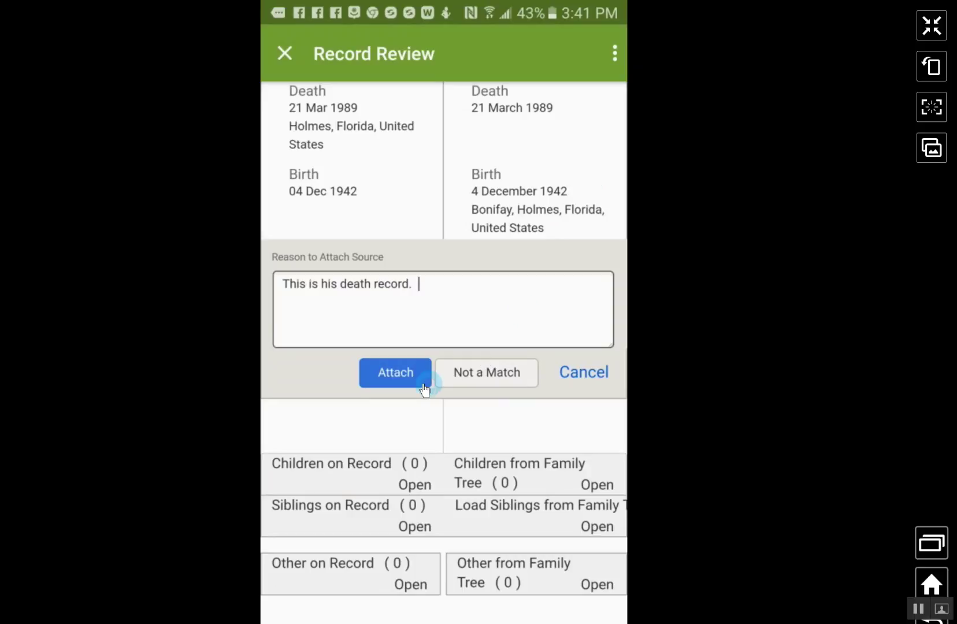
{"action": "left_click", "coordinate": [395, 382]}
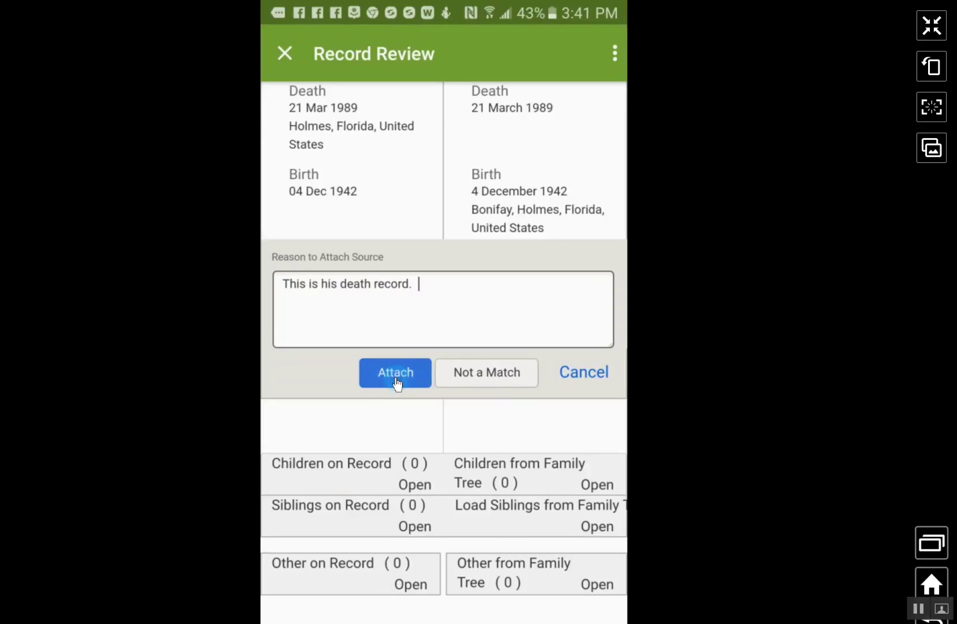